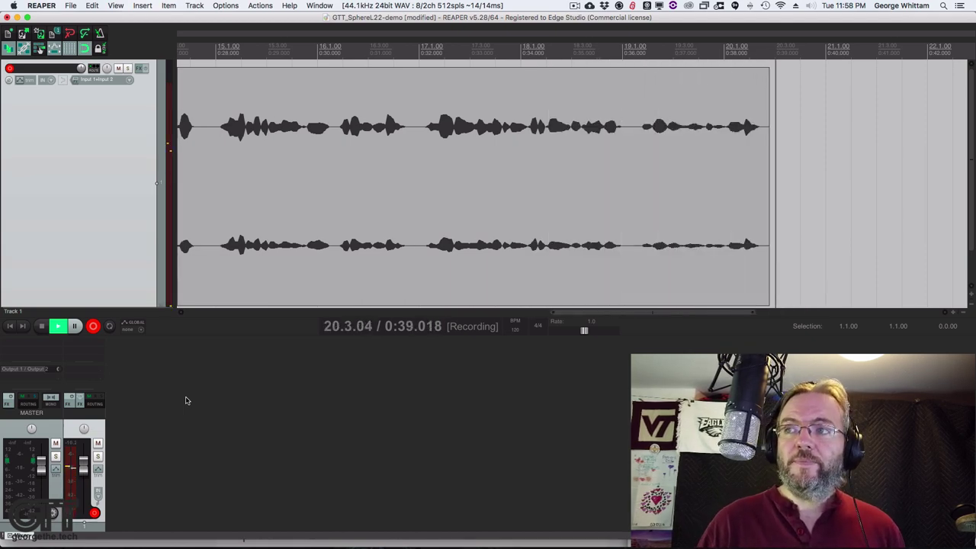
- Stop and save the 01-190122_2358.wav recording, and place the edit cursor at 0:07.000 before the second phrase
{"action": "key", "text": "space"}
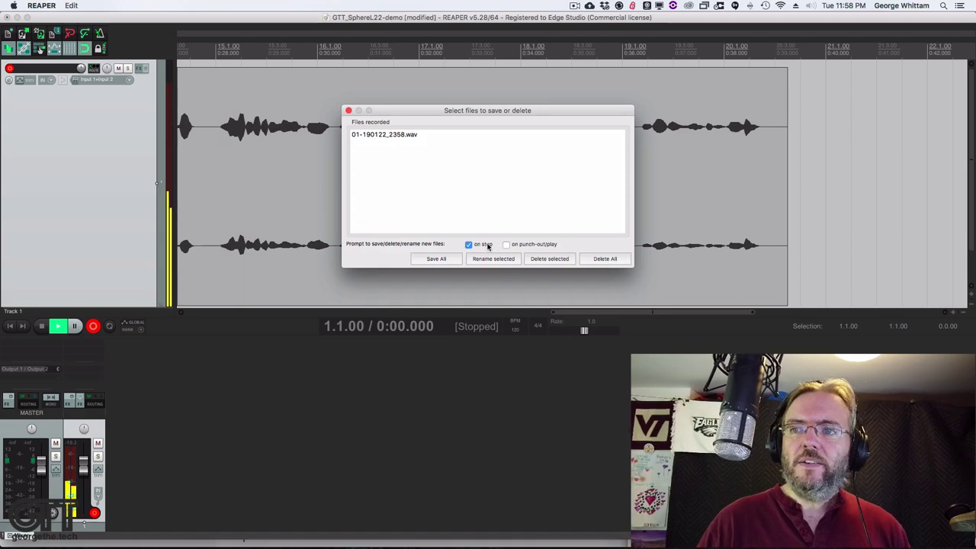
{"action": "left_click", "coordinate": [442, 258]}
{"action": "scroll", "coordinate": [447, 261], "scroll_direction": "up", "scroll_amount": 1}
{"action": "scroll", "coordinate": [448, 260], "scroll_direction": "down", "scroll_amount": 4}
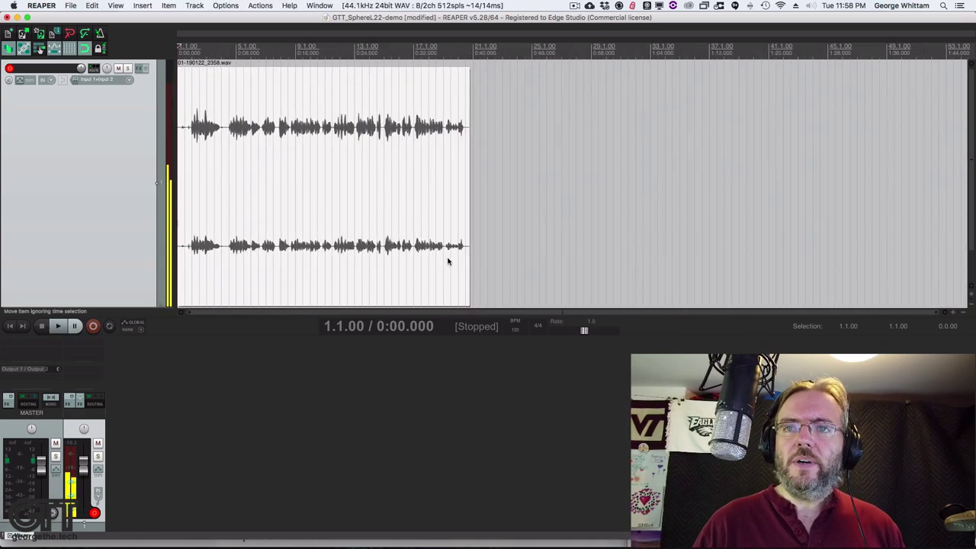
{"action": "left_click", "coordinate": [219, 185]}
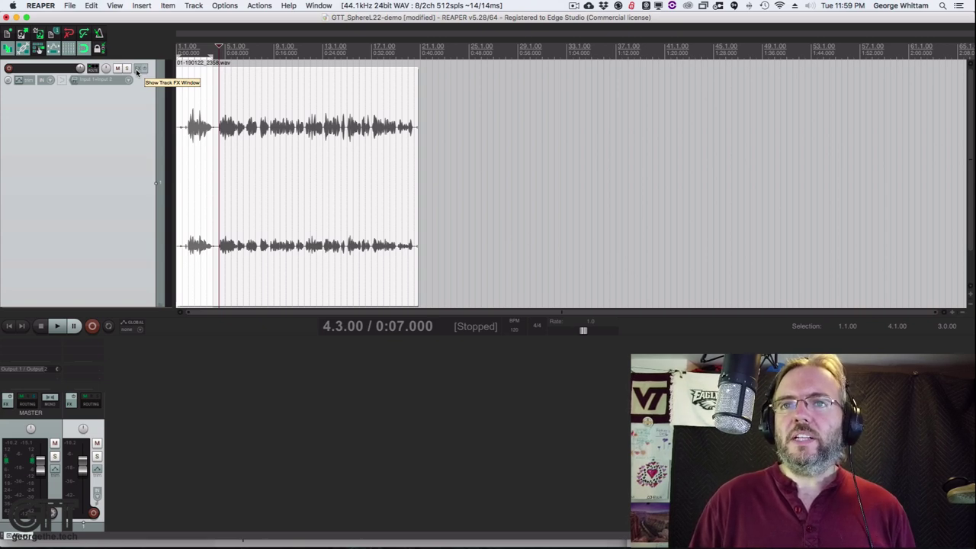
- Insert the AU plug-in Townsend Labs Sphere on the recorded track
{"action": "left_click", "coordinate": [138, 70]}
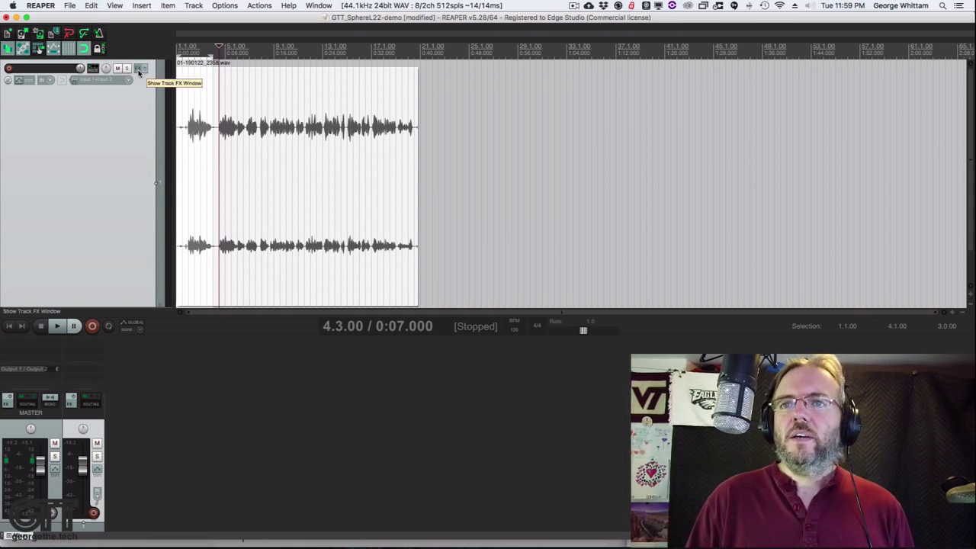
{"action": "left_click", "coordinate": [138, 70]}
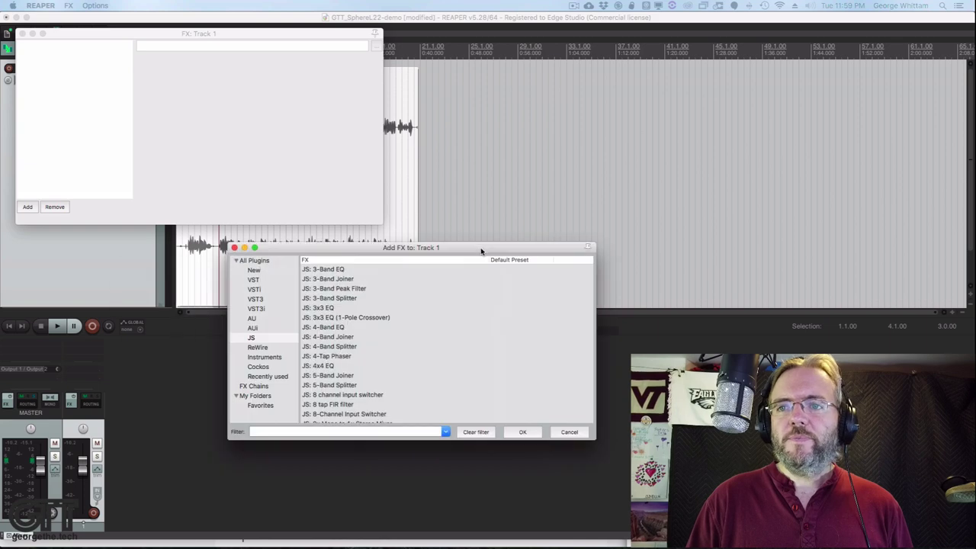
{"action": "left_click_drag", "start_coordinate": [481, 251], "coordinate": [352, 265]}
{"action": "left_click", "coordinate": [125, 334]}
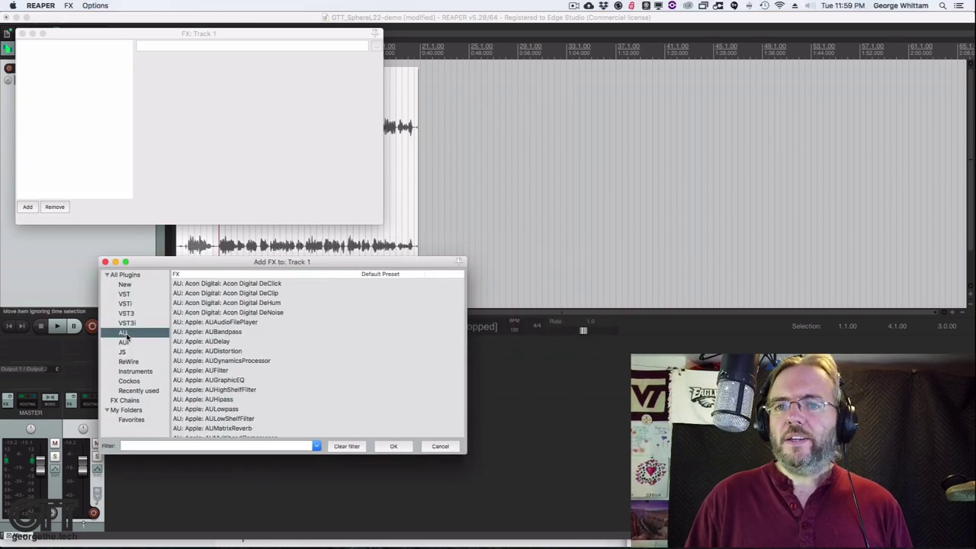
{"action": "scroll", "coordinate": [216, 342], "scroll_direction": "down", "scroll_amount": 5}
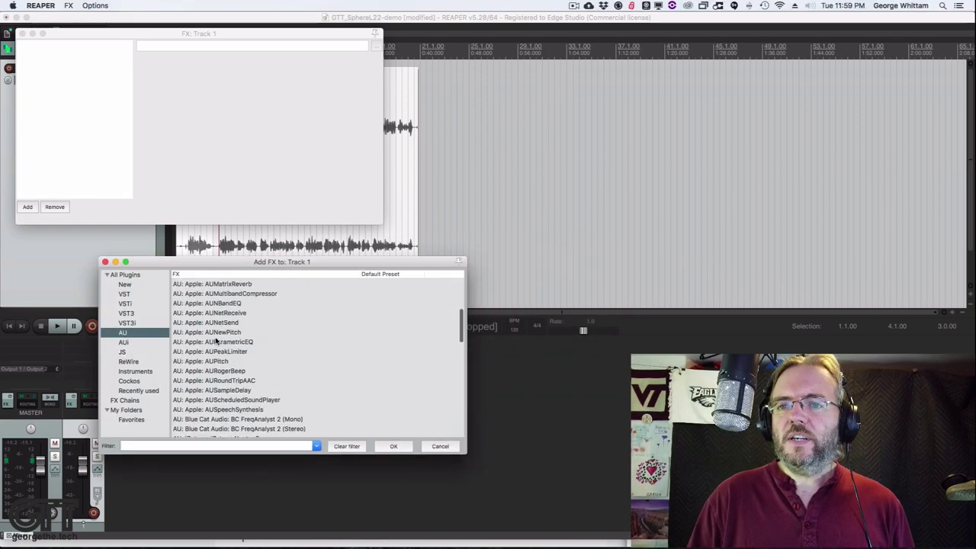
{"action": "scroll", "coordinate": [216, 342], "scroll_direction": "down", "scroll_amount": 15}
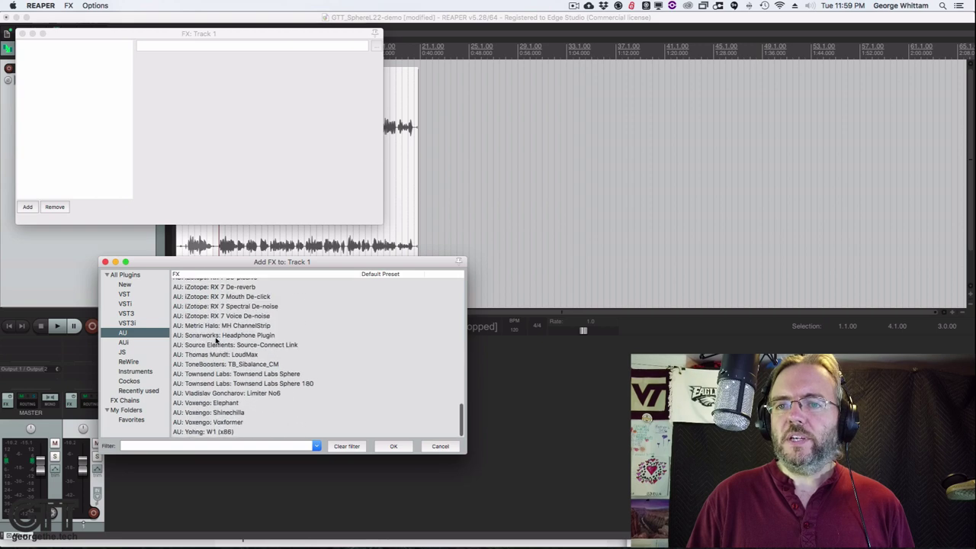
{"action": "left_click", "coordinate": [282, 374]}
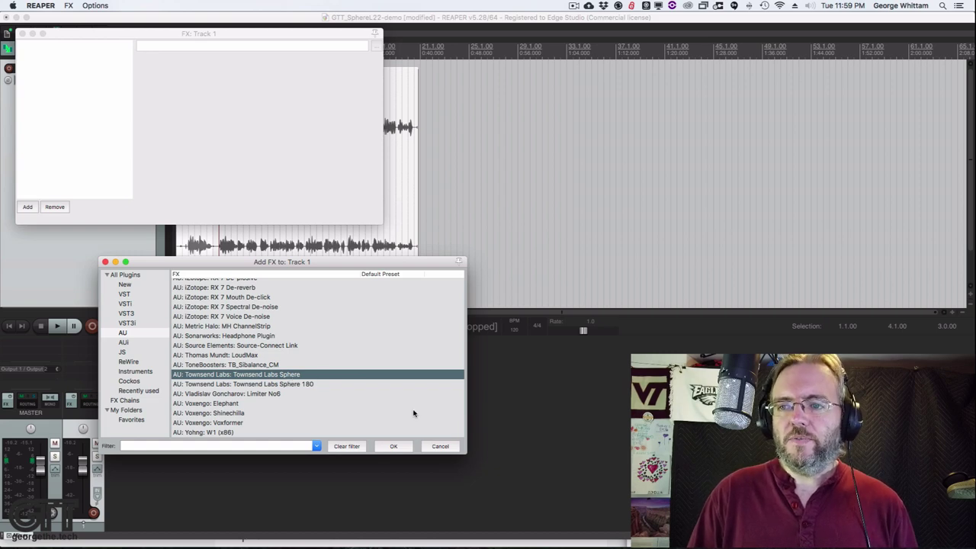
{"action": "left_click", "coordinate": [393, 447]}
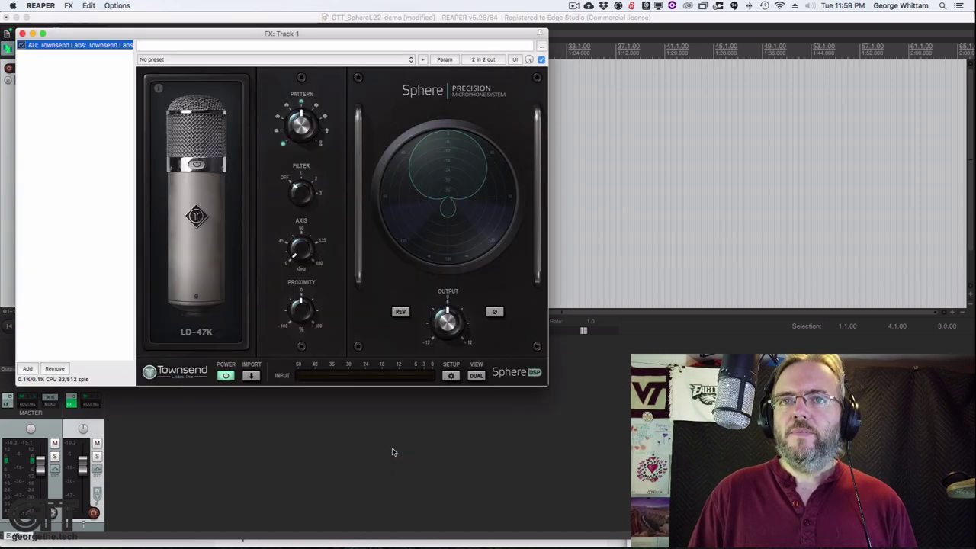
- Loop playback of the take from 4.3.00 to 20.3.00, keeping the Sphere plug-in window clear of the selection and fully in view
{"action": "left_click_drag", "start_coordinate": [199, 36], "coordinate": [482, 136]}
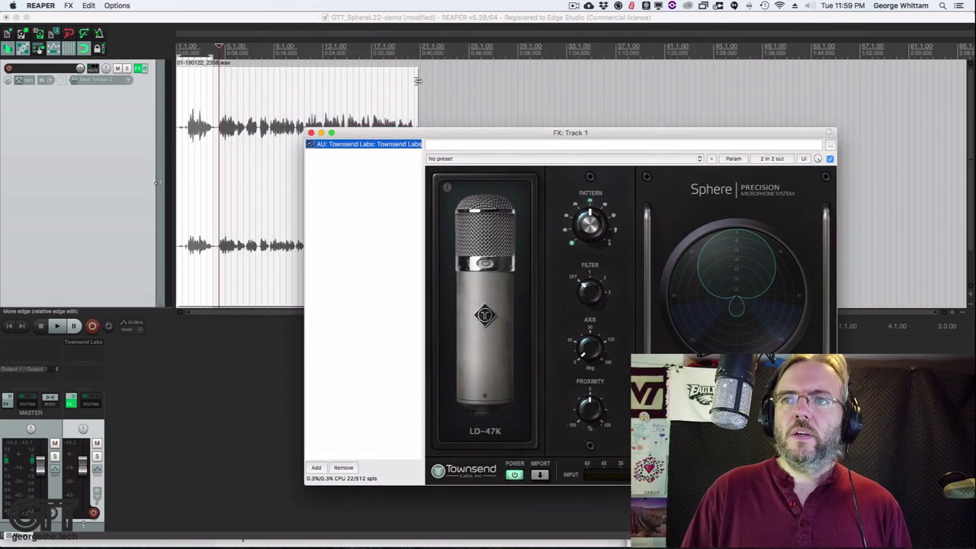
{"action": "left_click", "coordinate": [412, 60]}
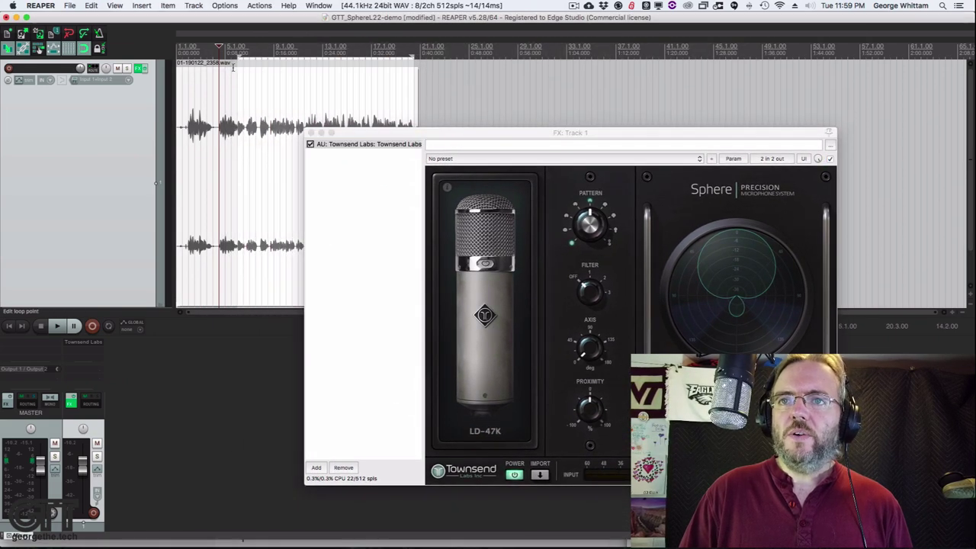
{"action": "left_click", "coordinate": [109, 326]}
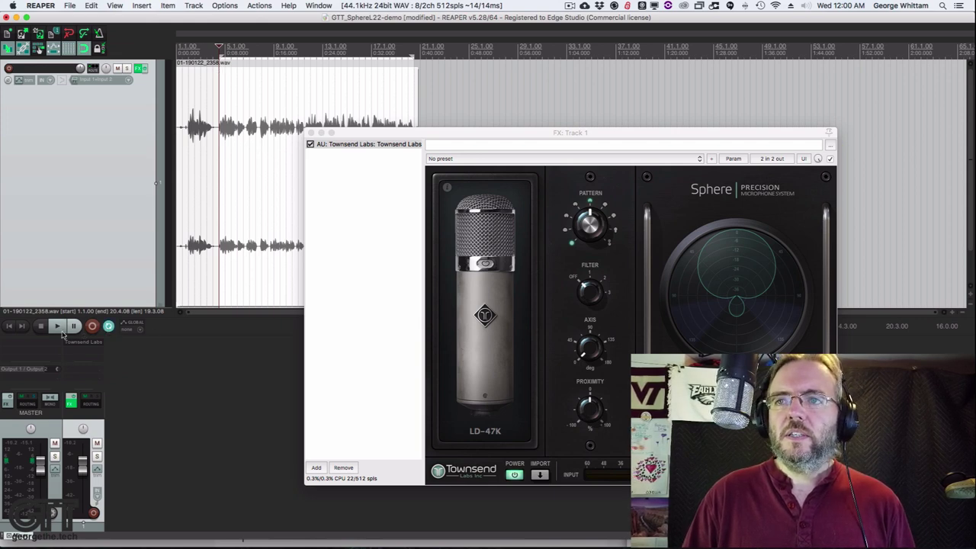
{"action": "left_click_drag", "start_coordinate": [382, 135], "coordinate": [174, 88]}
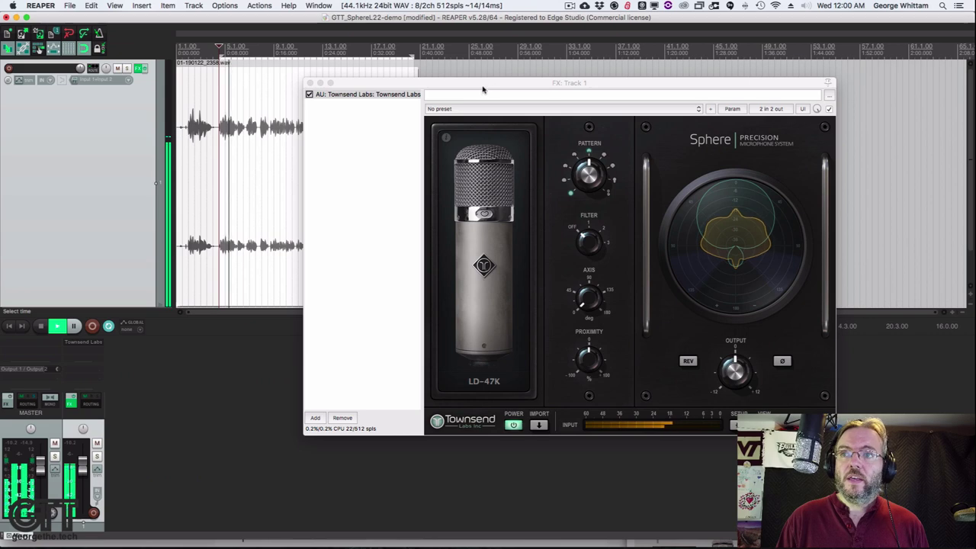
{"action": "left_click_drag", "start_coordinate": [490, 87], "coordinate": [262, 51]}
- Audition the figure-8 and then the omnidirectional Pattern on the LD-47K microphone model during playback
{"action": "left_click_drag", "start_coordinate": [369, 136], "coordinate": [370, 65]}
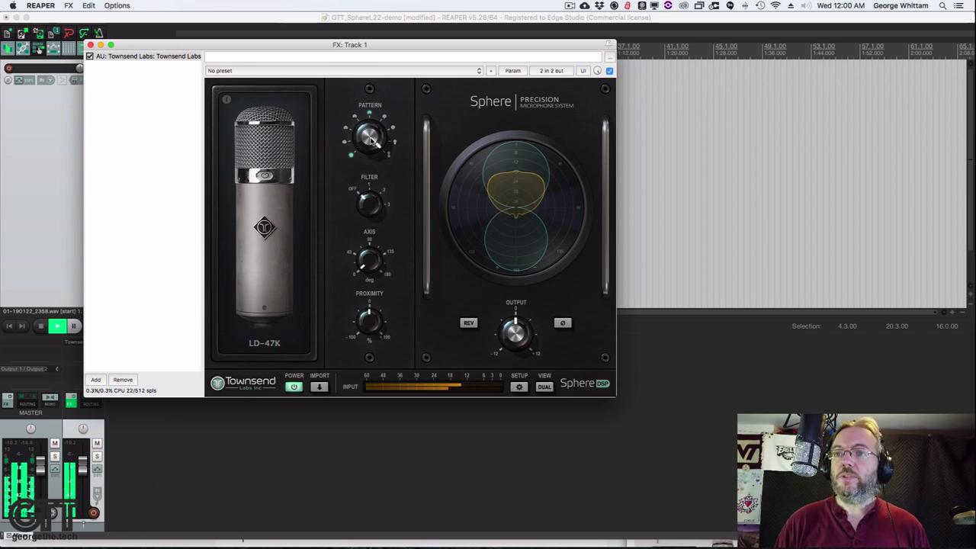
{"action": "left_click_drag", "start_coordinate": [371, 140], "coordinate": [384, 323]}
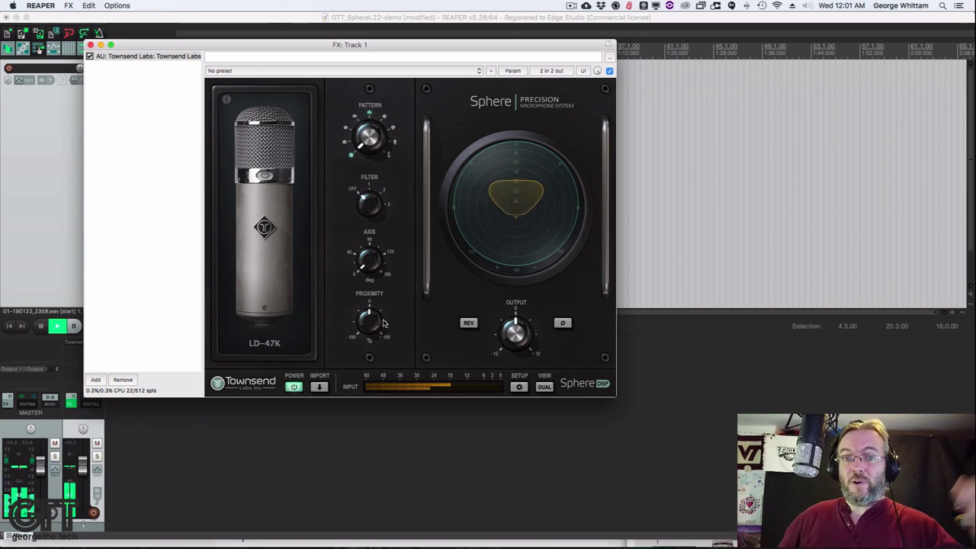
{"action": "left_click", "coordinate": [367, 112]}
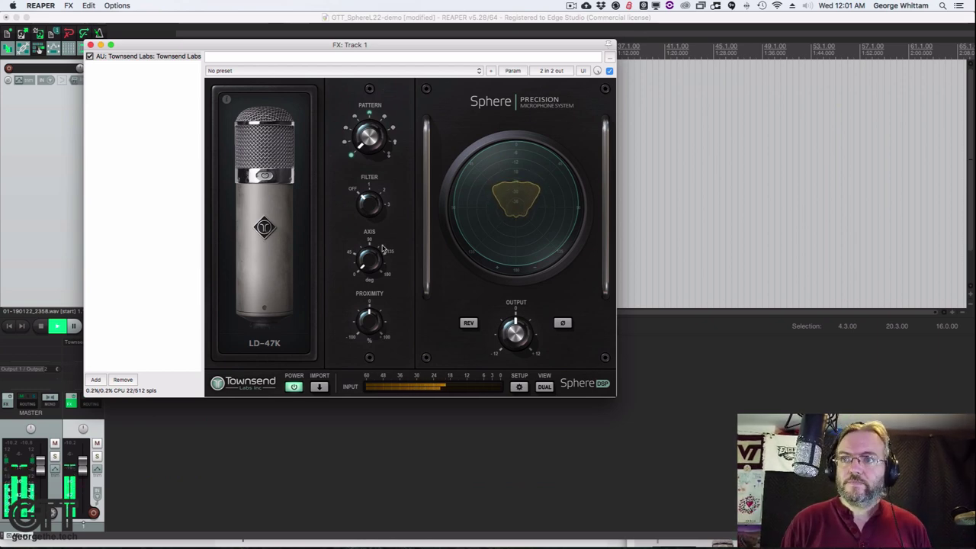
- Set the microphone Pattern one position past cardioid toward figure-8 and pause playback
{"action": "left_click_drag", "start_coordinate": [366, 69], "coordinate": [370, 44]}
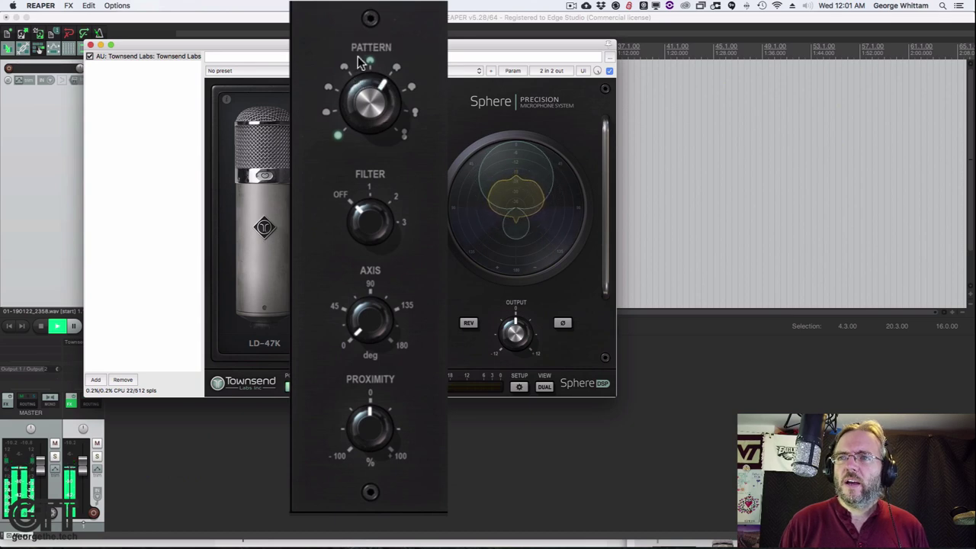
{"action": "mouse_move", "coordinate": [368, 119]}
{"action": "left_mouse_down"}
{"action": "mouse_move", "coordinate": [365, 91]}
{"action": "mouse_move", "coordinate": [365, 111]}
{"action": "left_mouse_up"}
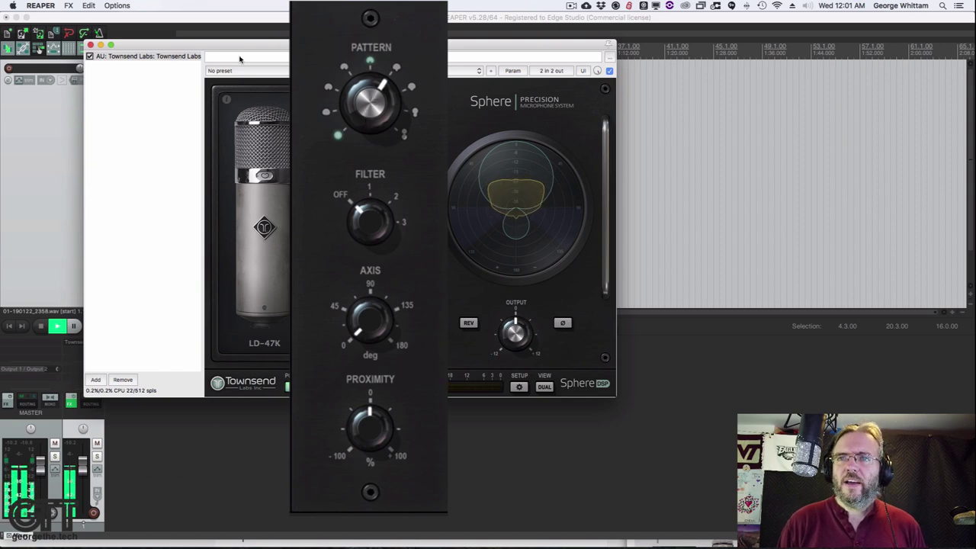
{"action": "left_click_drag", "start_coordinate": [239, 48], "coordinate": [320, 58]}
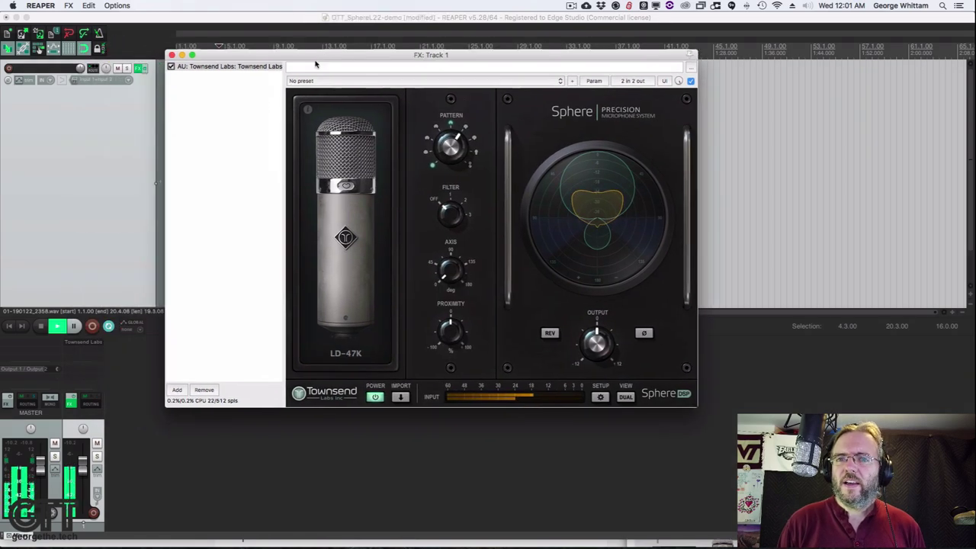
{"action": "left_click", "coordinate": [68, 333]}
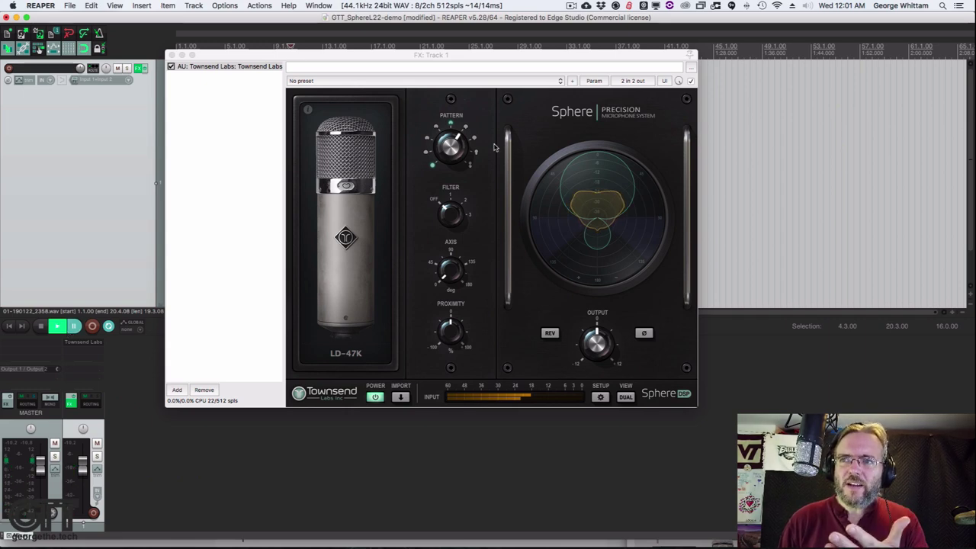
{"action": "left_click", "coordinate": [452, 143]}
{"action": "mouse_move", "coordinate": [453, 144]}
{"action": "left_mouse_down"}
{"action": "mouse_move", "coordinate": [455, 128]}
{"action": "mouse_move", "coordinate": [455, 139]}
{"action": "left_mouse_up"}
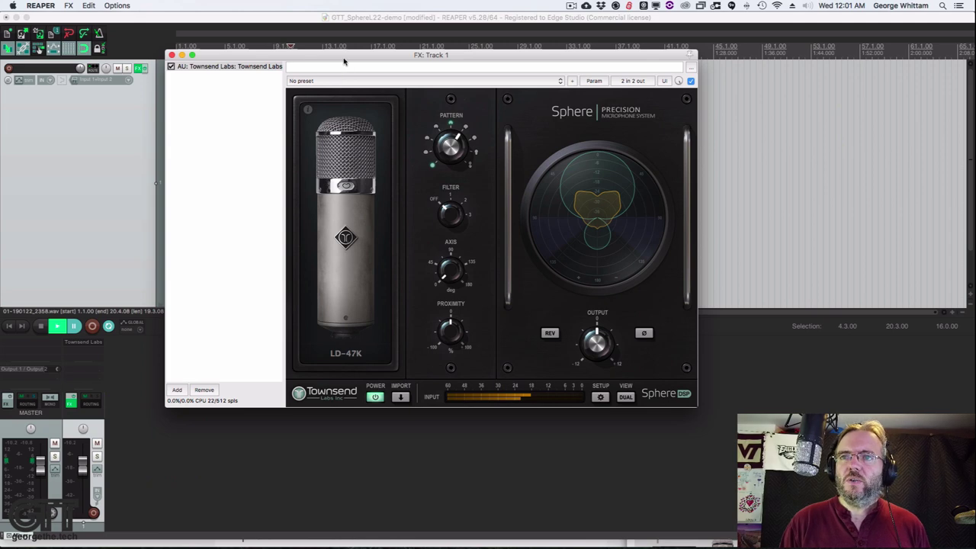
- Audition the microphone Filter at position 3 during playback, settle on position 2 and pause
{"action": "left_click_drag", "start_coordinate": [343, 61], "coordinate": [395, 78]}
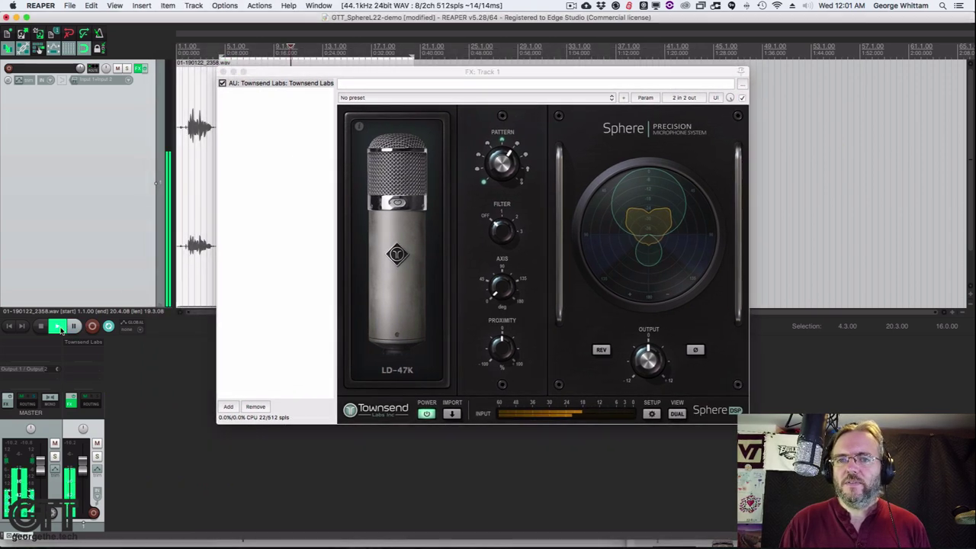
{"action": "left_click_drag", "start_coordinate": [501, 228], "coordinate": [501, 109]}
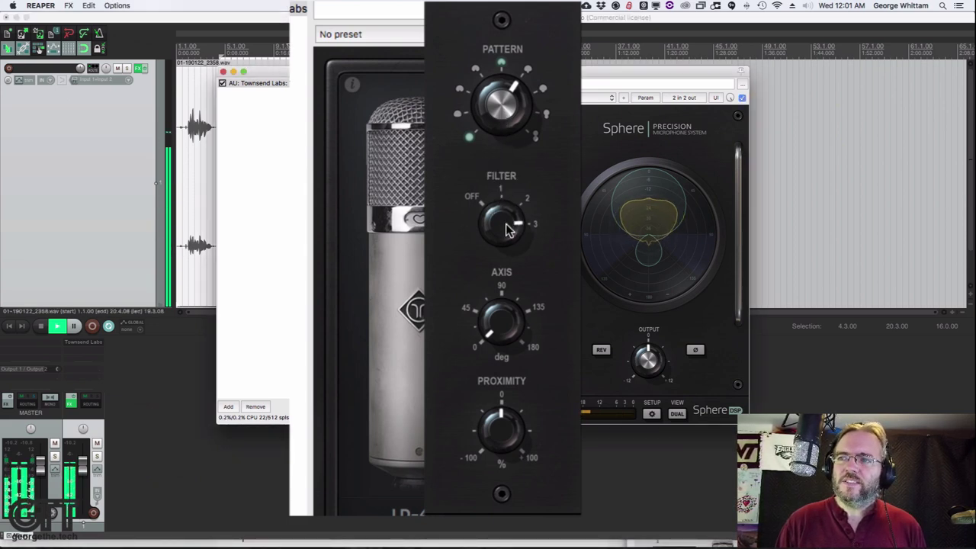
{"action": "left_click_drag", "start_coordinate": [507, 239], "coordinate": [511, 269]}
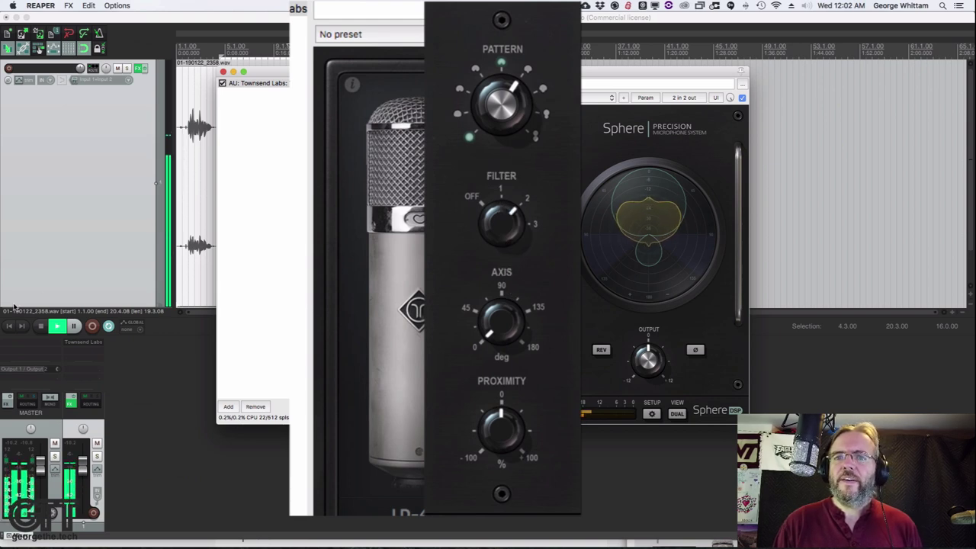
{"action": "left_click", "coordinate": [74, 327]}
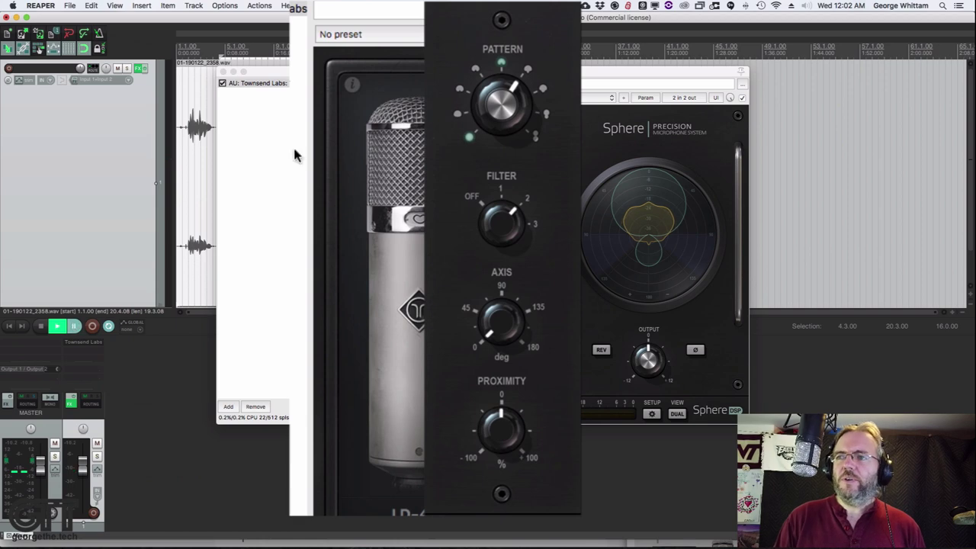
{"action": "left_click", "coordinate": [511, 222]}
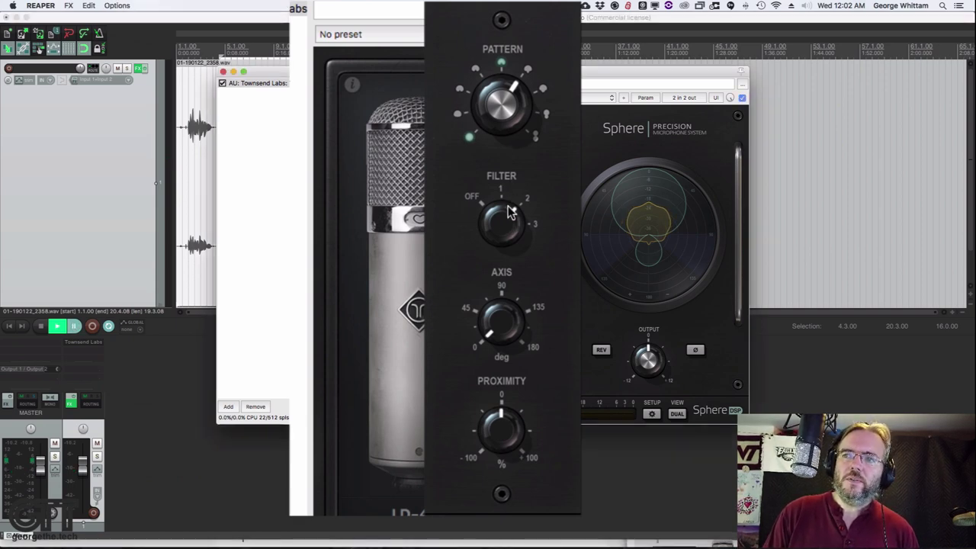
{"action": "mouse_move", "coordinate": [511, 221]}
{"action": "left_mouse_down"}
{"action": "mouse_move", "coordinate": [507, 192]}
{"action": "mouse_move", "coordinate": [509, 215]}
{"action": "left_mouse_up"}
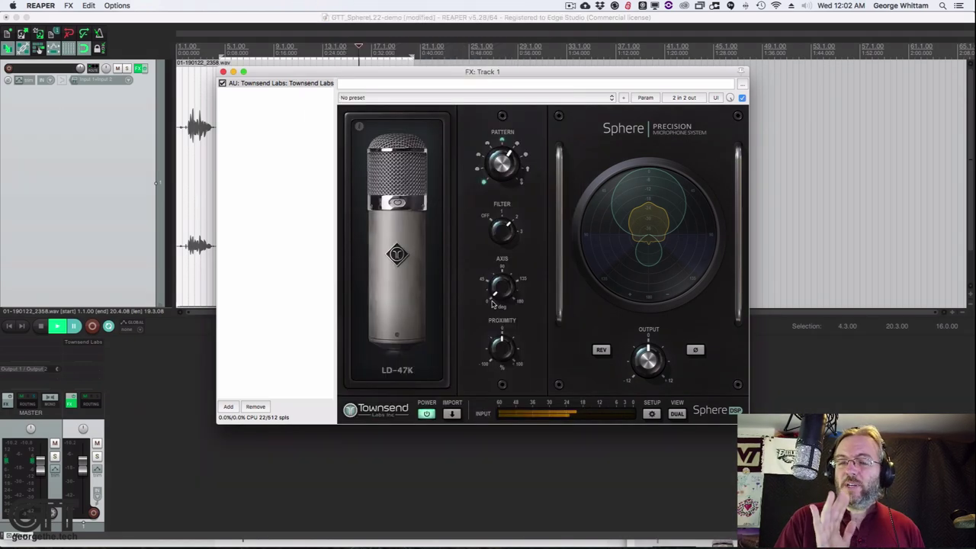
- Try small Axis adjustments close to 0 degrees on the microphone model
{"action": "left_click_drag", "start_coordinate": [492, 303], "coordinate": [509, 287]}
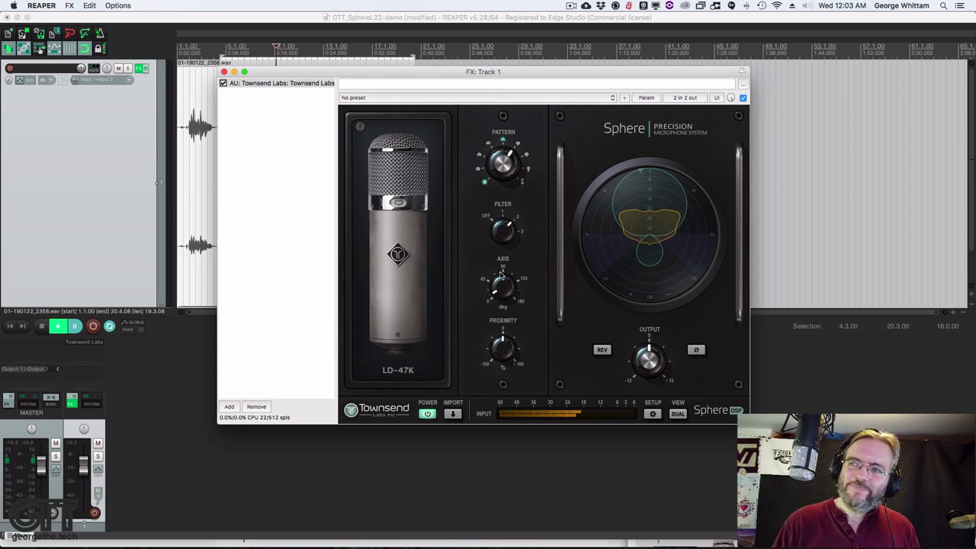
{"action": "mouse_move", "coordinate": [500, 274]}
{"action": "left_mouse_down"}
{"action": "mouse_move", "coordinate": [500, 266]}
{"action": "mouse_move", "coordinate": [501, 303]}
{"action": "left_mouse_up"}
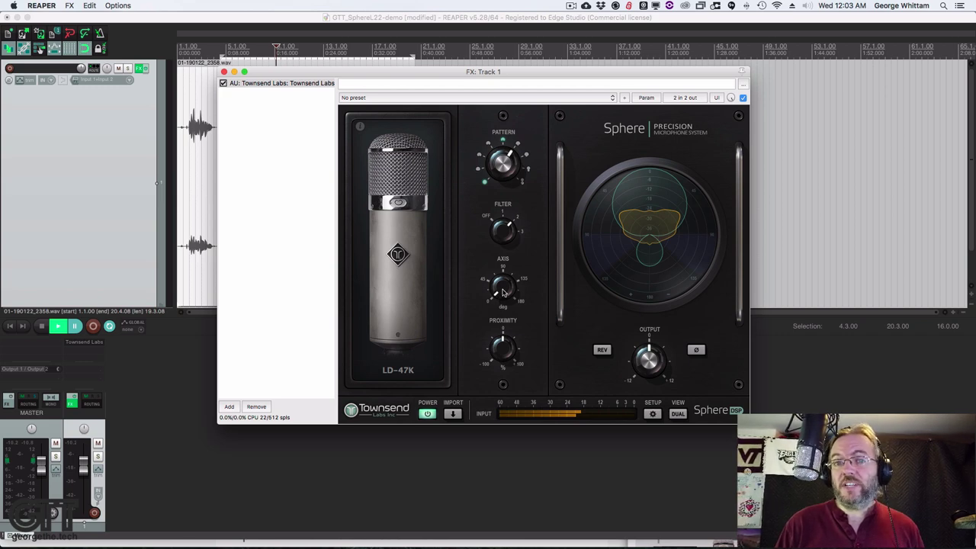
{"action": "mouse_move", "coordinate": [503, 287]}
{"action": "left_mouse_down"}
{"action": "mouse_move", "coordinate": [503, 264]}
{"action": "mouse_move", "coordinate": [509, 271]}
{"action": "left_mouse_up"}
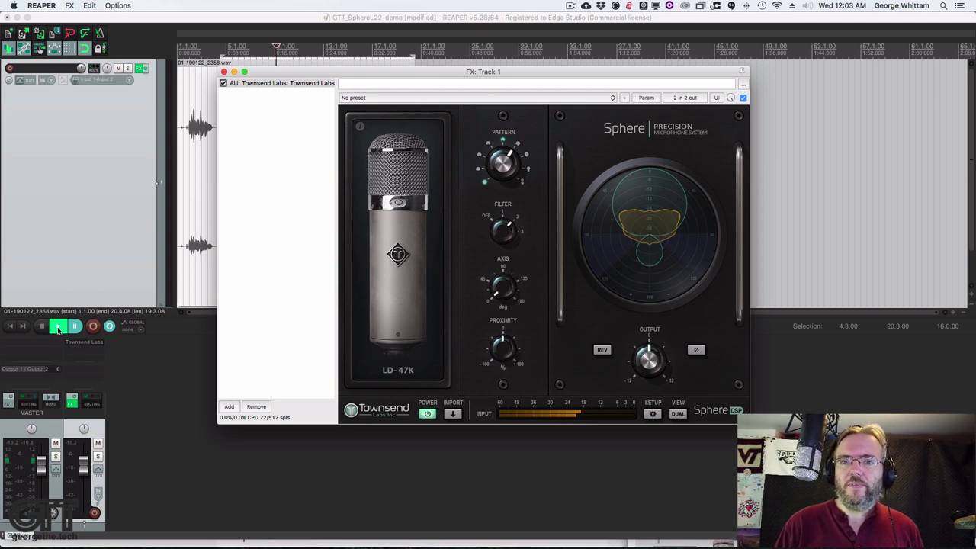
- Audition a slightly positive Proximity during playback, lower it to about -65 % and pause
{"action": "left_click", "coordinate": [58, 326]}
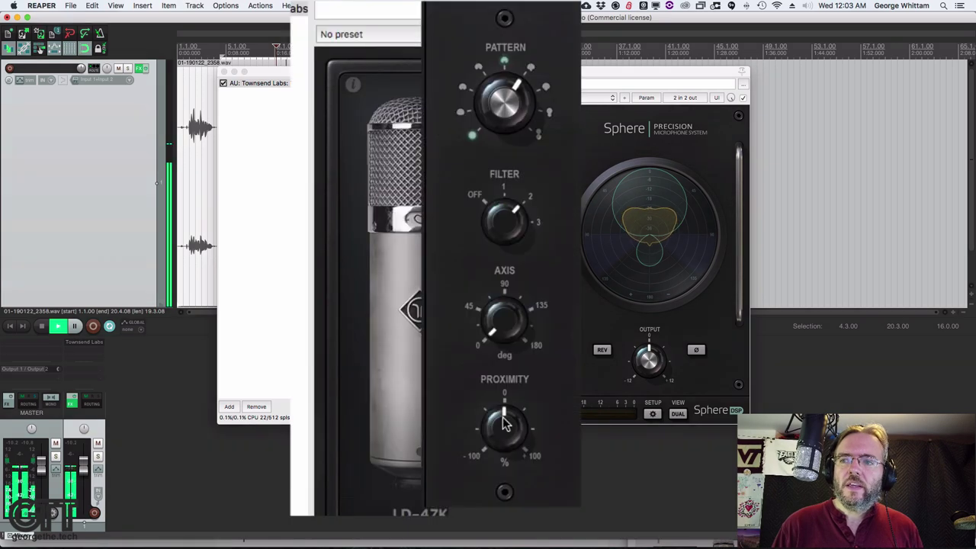
{"action": "left_click_drag", "start_coordinate": [503, 423], "coordinate": [503, 382]}
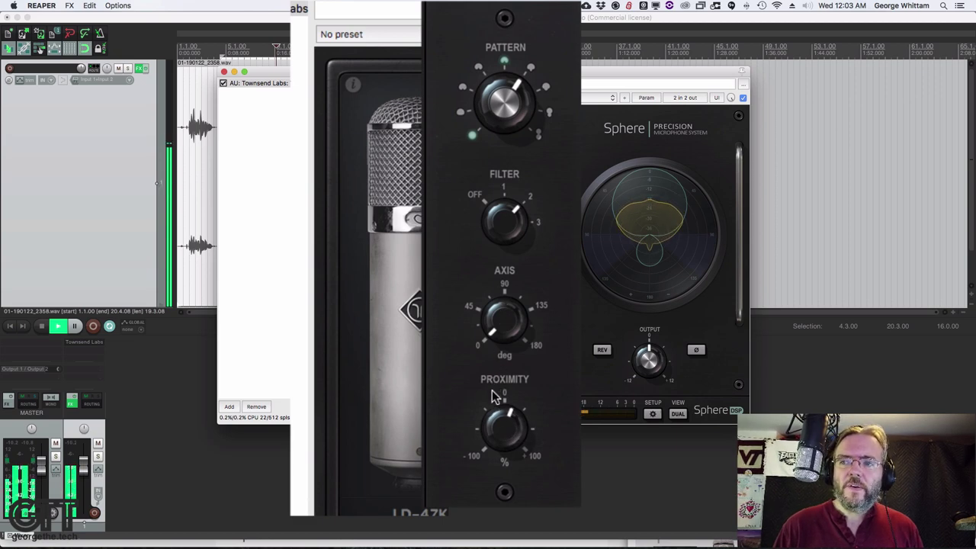
{"action": "left_click_drag", "start_coordinate": [492, 407], "coordinate": [501, 494]}
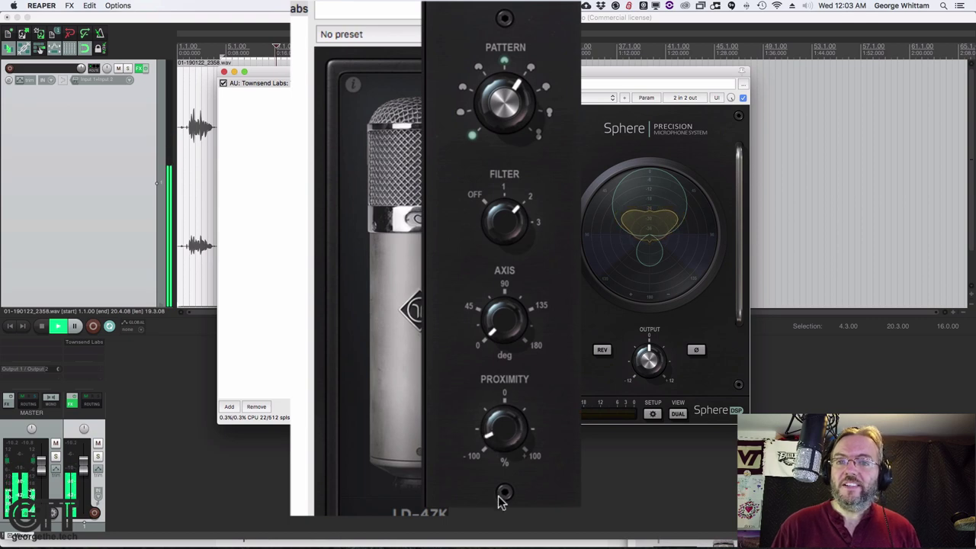
{"action": "left_click", "coordinate": [74, 326]}
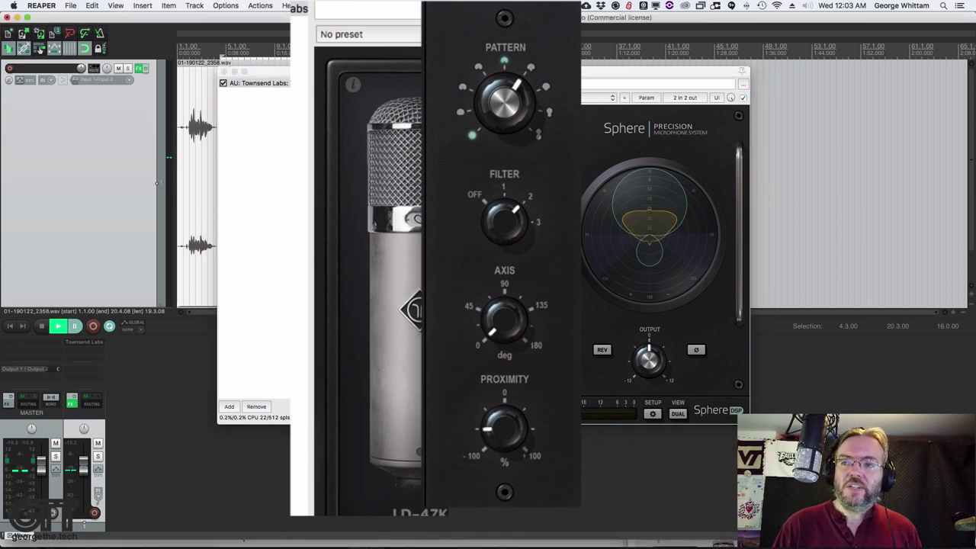
- Readjust the Proximity control, restart playback and switch the microphone model to LD-49K
{"action": "left_click_drag", "start_coordinate": [497, 440], "coordinate": [507, 469]}
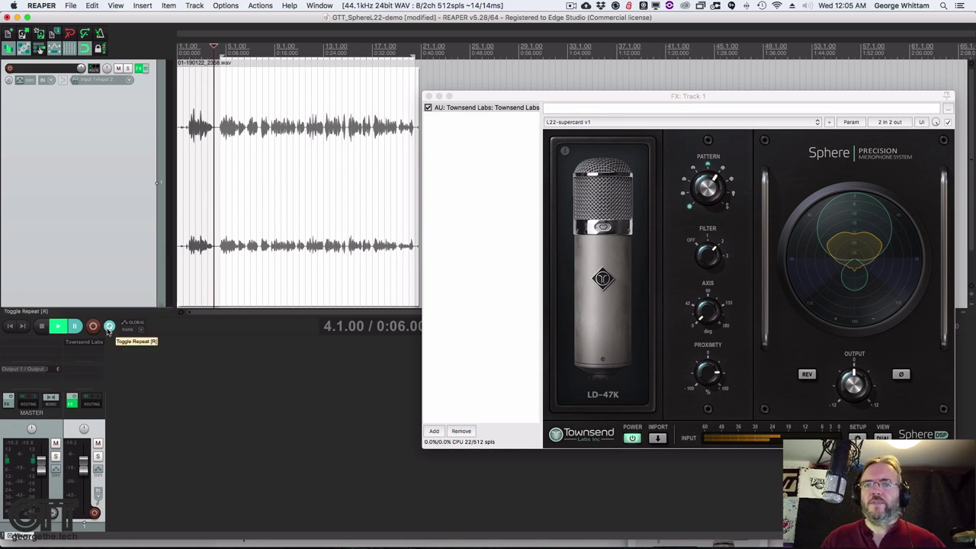
{"action": "key", "text": "space"}
{"action": "left_click", "coordinate": [595, 298]}
{"action": "scroll", "coordinate": [602, 275], "scroll_direction": "down", "scroll_amount": 1}
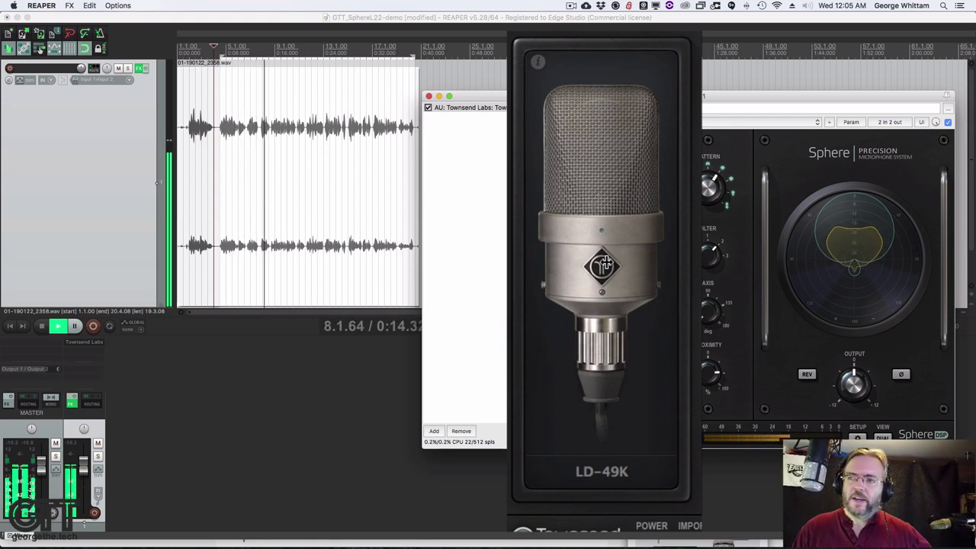
- Audition the LD-67 and LD-67 NOS microphone models during playback, ending on LD-87 TK
{"action": "scroll", "coordinate": [604, 263], "scroll_direction": "down", "scroll_amount": 1}
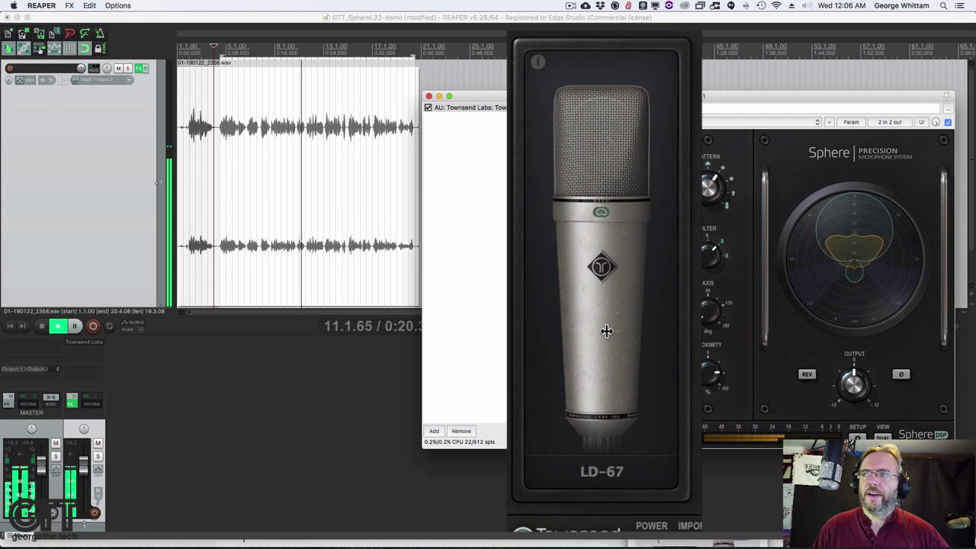
{"action": "scroll", "coordinate": [606, 331], "scroll_direction": "down", "scroll_amount": 1}
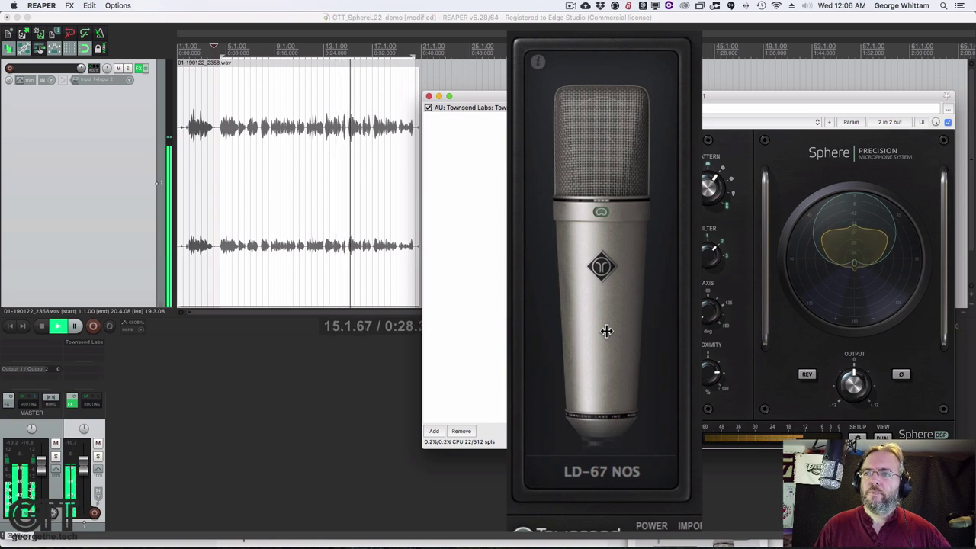
{"action": "scroll", "coordinate": [606, 330], "scroll_direction": "down", "scroll_amount": 1}
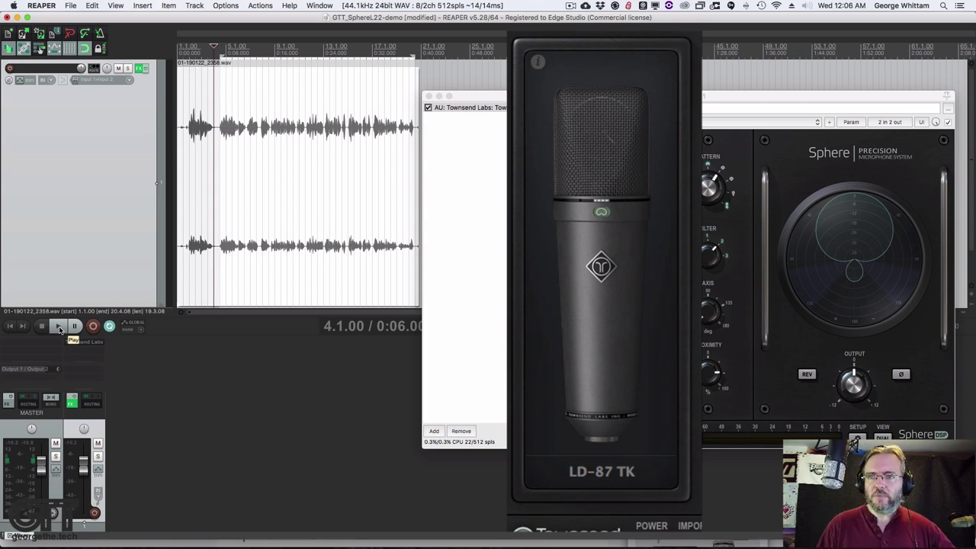
- Play the take with LD-87 TK, audition LD-12, LD-251, LD-800 and LD-414 Brass in turn, and pause playback
{"action": "left_click", "coordinate": [59, 326]}
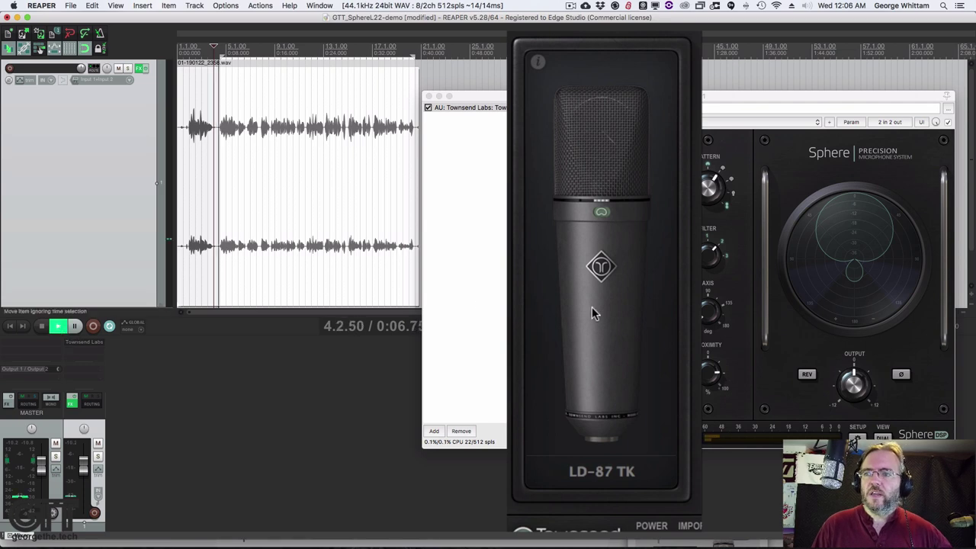
{"action": "left_click", "coordinate": [606, 358]}
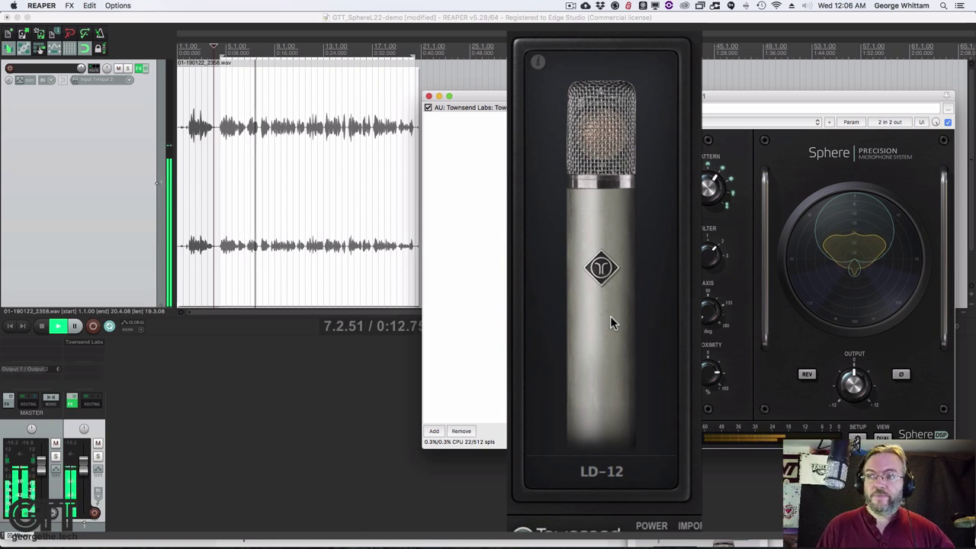
{"action": "left_click", "coordinate": [606, 326]}
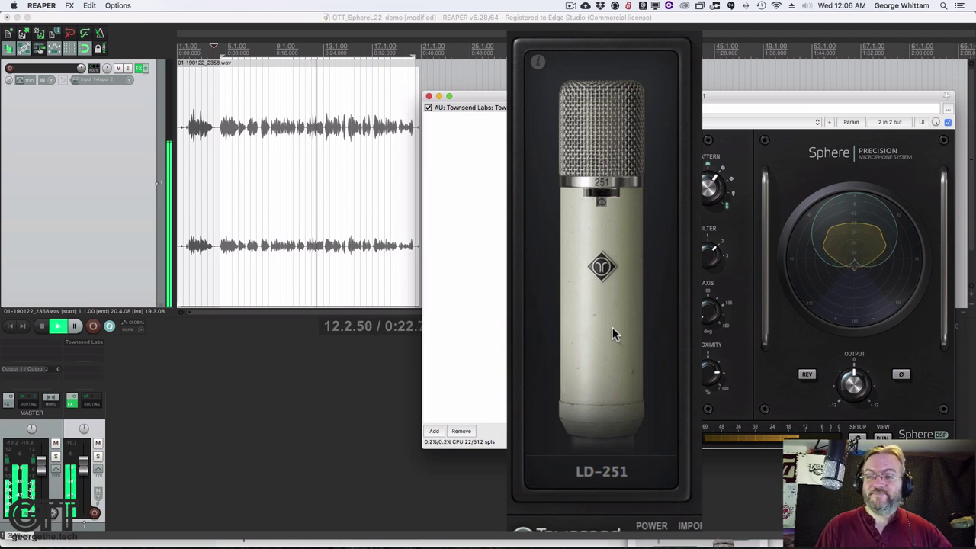
{"action": "left_click", "coordinate": [612, 327]}
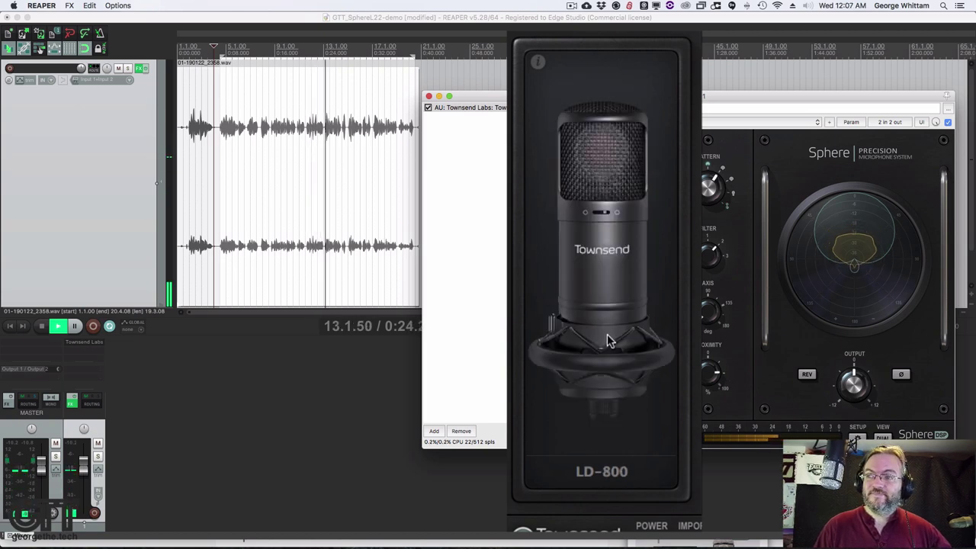
{"action": "left_click", "coordinate": [607, 290]}
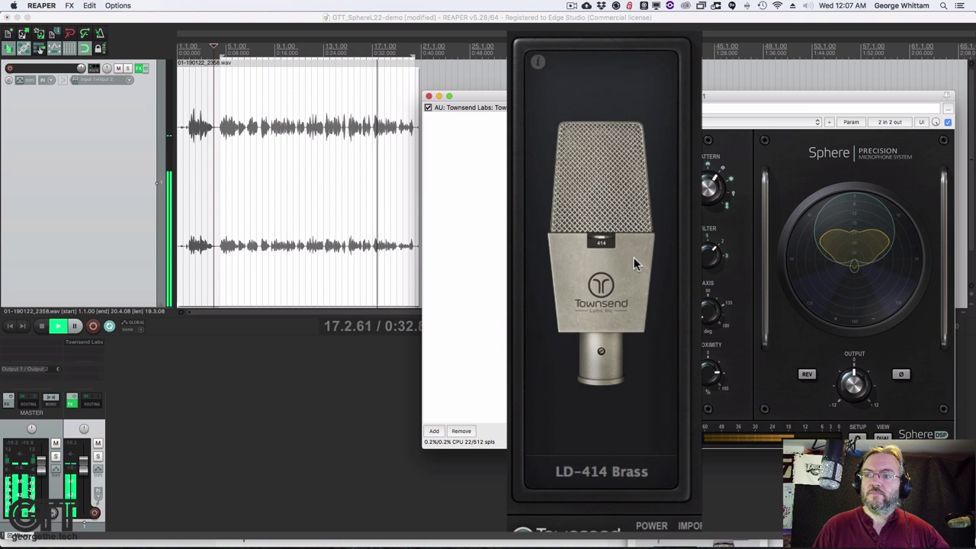
{"action": "left_click", "coordinate": [76, 326]}
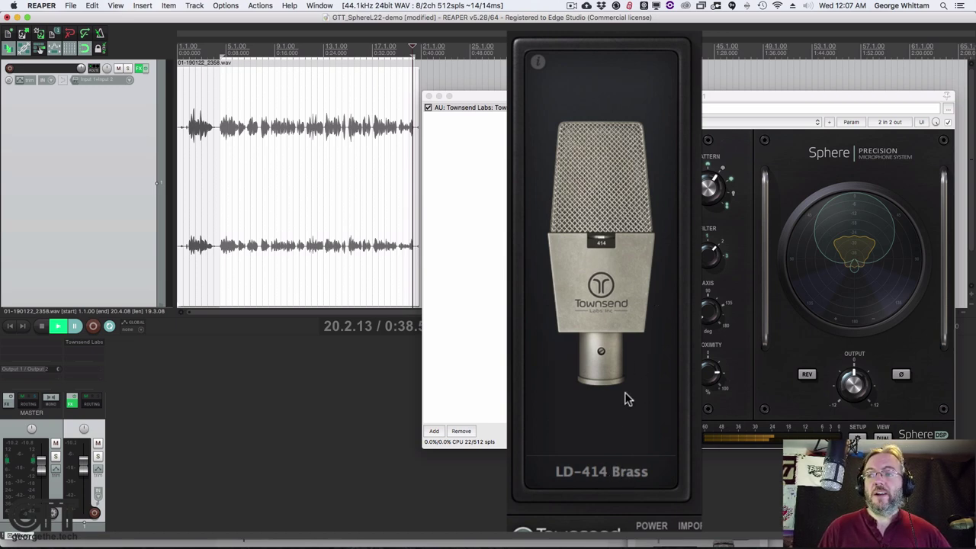
- Switch the microphone model to LD-414 Nylon and replay the take from 4.1.00
{"action": "left_click", "coordinate": [637, 267]}
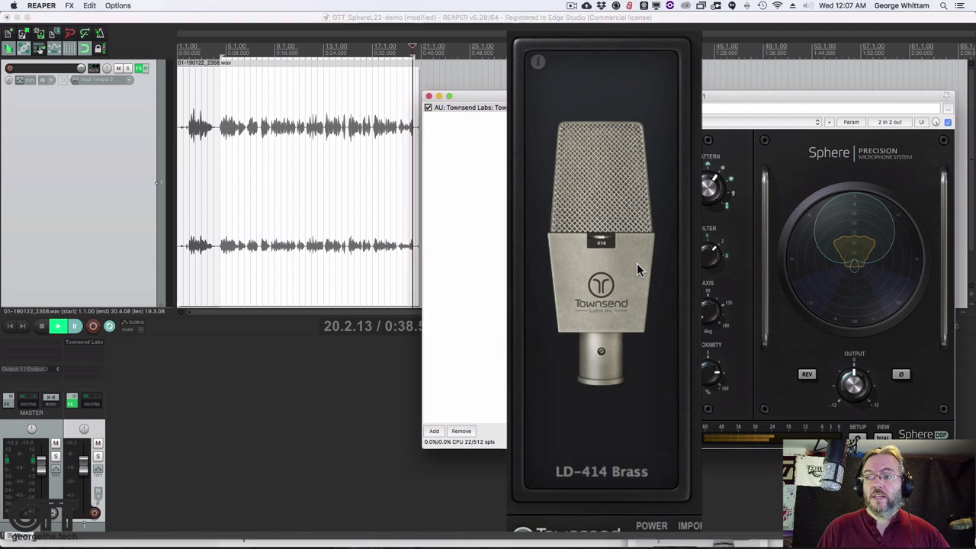
{"action": "left_click", "coordinate": [214, 187]}
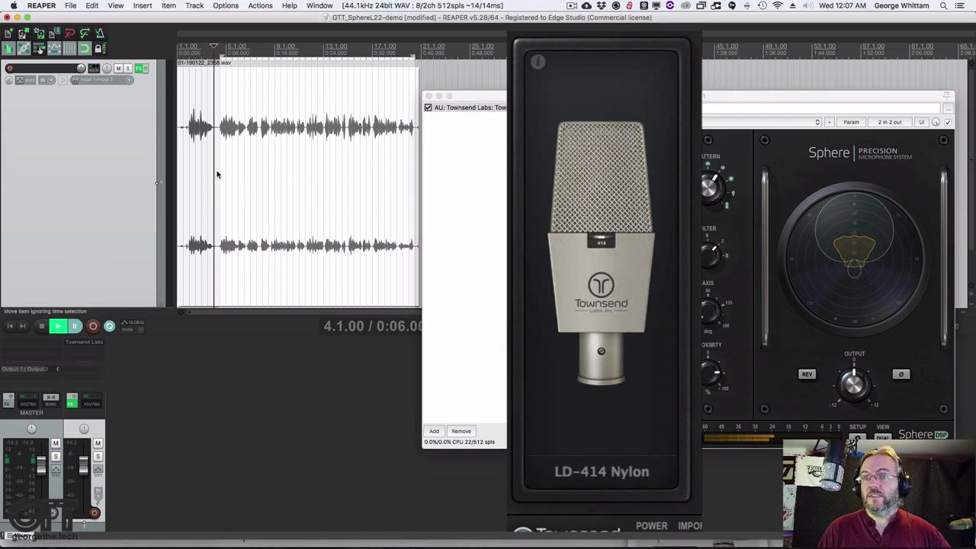
{"action": "left_click", "coordinate": [59, 325]}
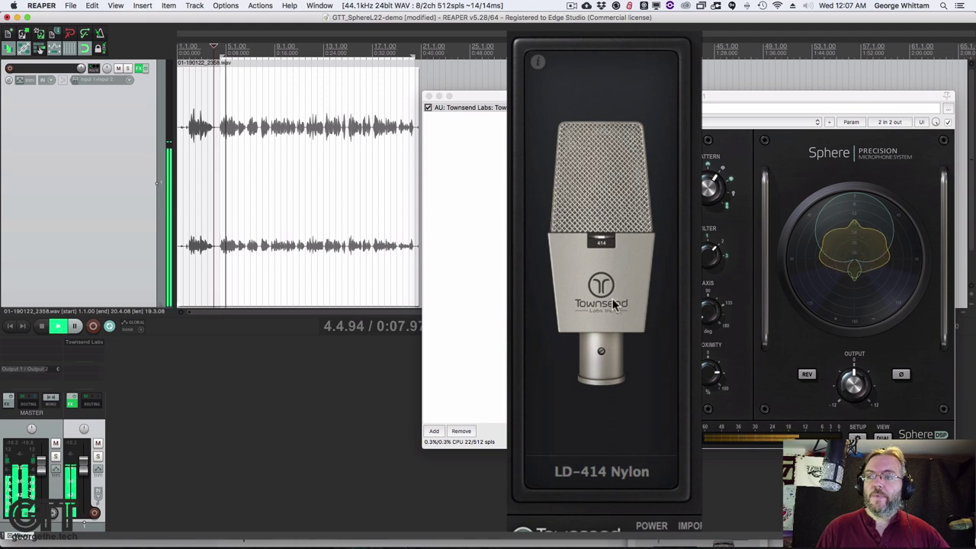
- Compare the LD-414 T2 and LD-414 Brass models against LD-414 Nylon during playback, ending on LD-414 Nylon
{"action": "left_click", "coordinate": [532, 301]}
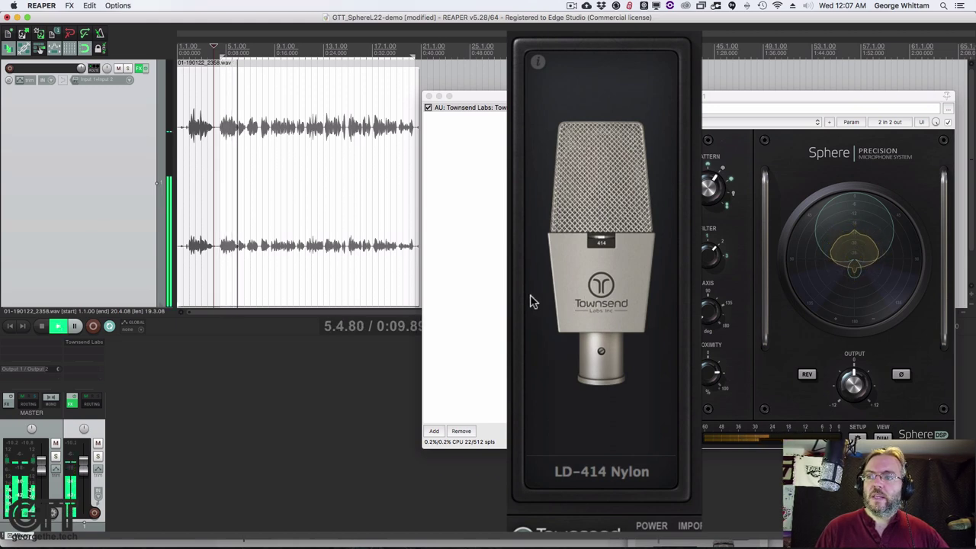
{"action": "scroll", "coordinate": [532, 301], "scroll_direction": "down", "scroll_amount": 1}
{"action": "scroll", "coordinate": [532, 301], "scroll_direction": "down", "scroll_amount": 1}
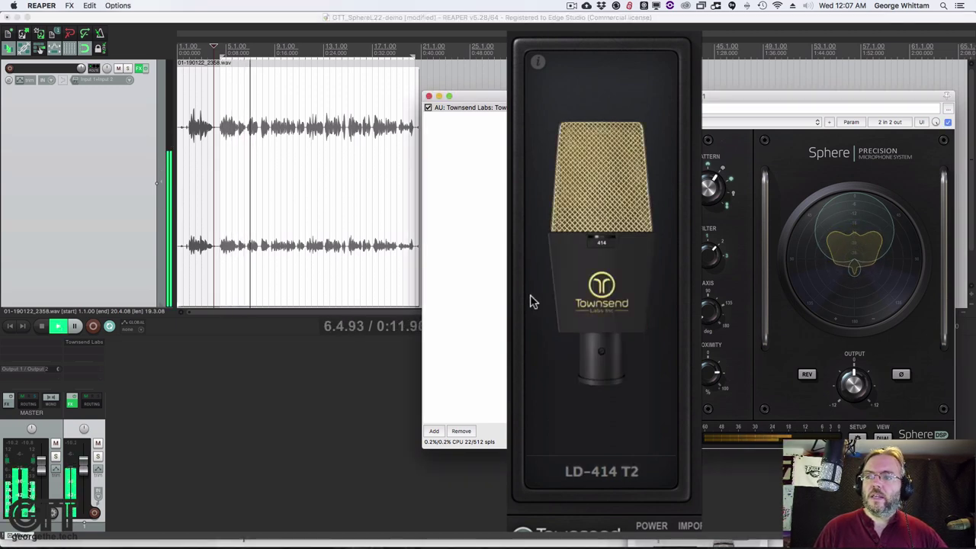
{"action": "scroll", "coordinate": [532, 301], "scroll_direction": "up", "scroll_amount": 1}
{"action": "scroll", "coordinate": [532, 301], "scroll_direction": "up", "scroll_amount": 1}
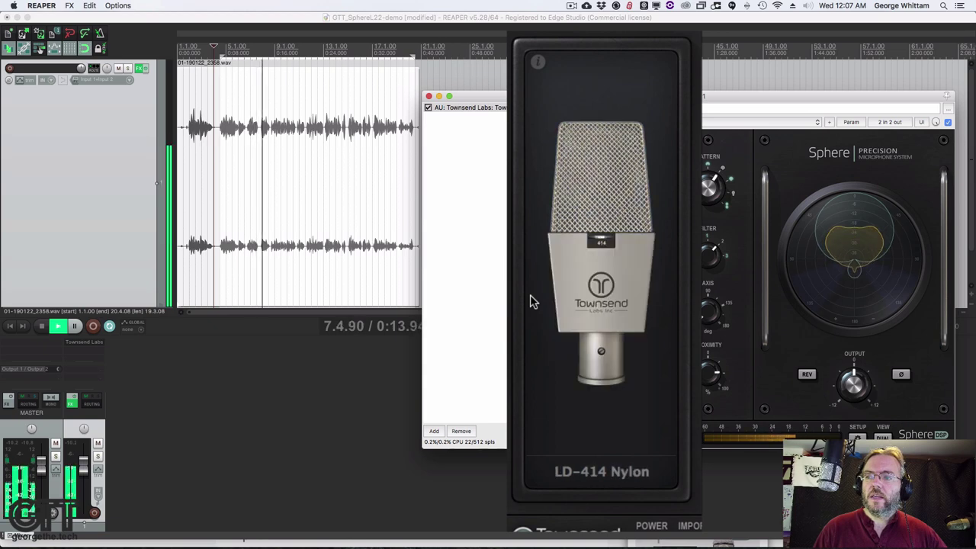
{"action": "scroll", "coordinate": [532, 299], "scroll_direction": "up", "scroll_amount": 1}
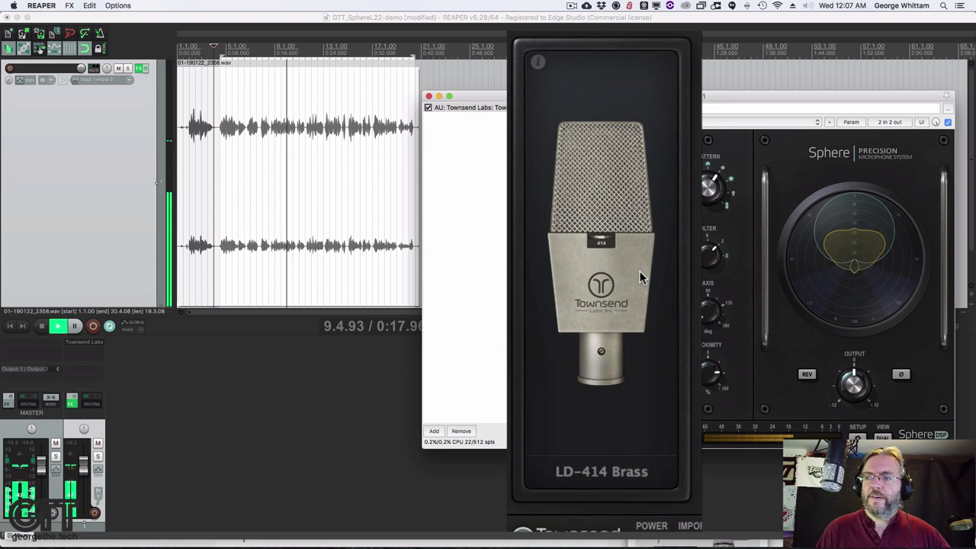
{"action": "scroll", "coordinate": [639, 270], "scroll_direction": "down", "scroll_amount": 1}
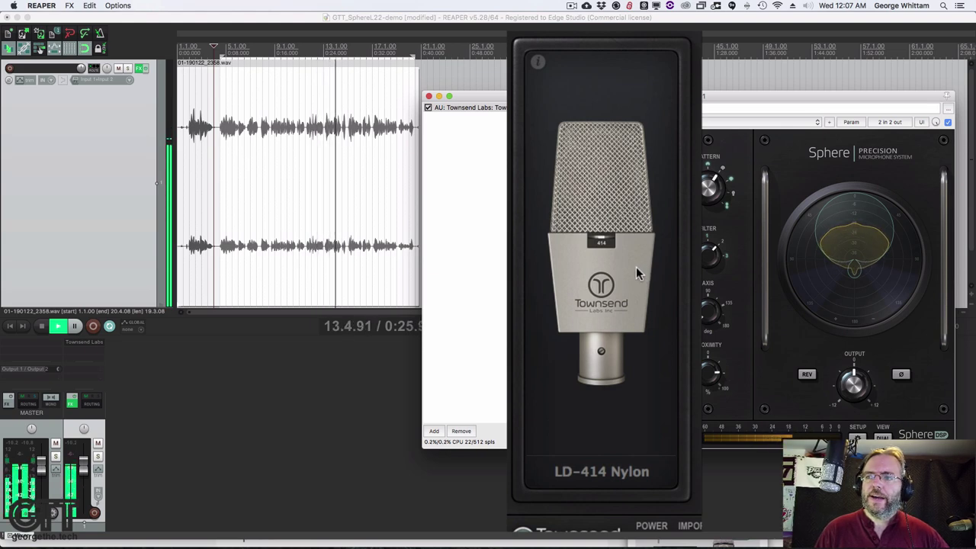
- Audition LD-414 US, LD-414 T2, SD-451 and RB-4038 in turn on the playing take, and pause on RB-4038
{"action": "left_click", "coordinate": [635, 268]}
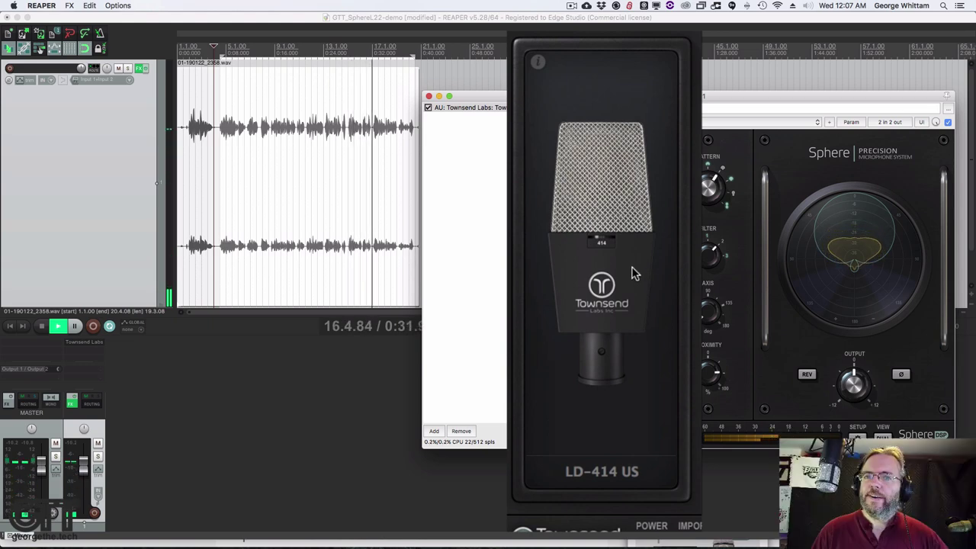
{"action": "left_click", "coordinate": [633, 268]}
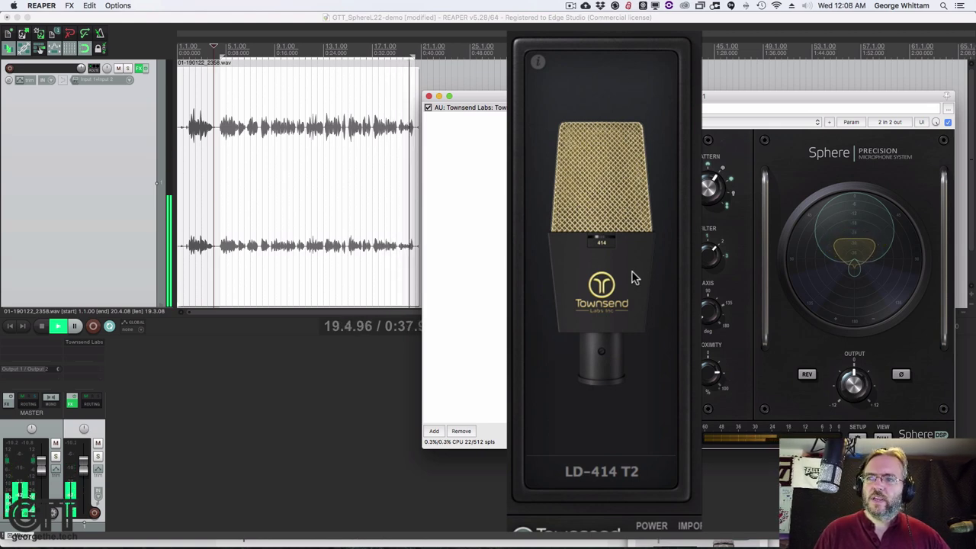
{"action": "left_click", "coordinate": [632, 278]}
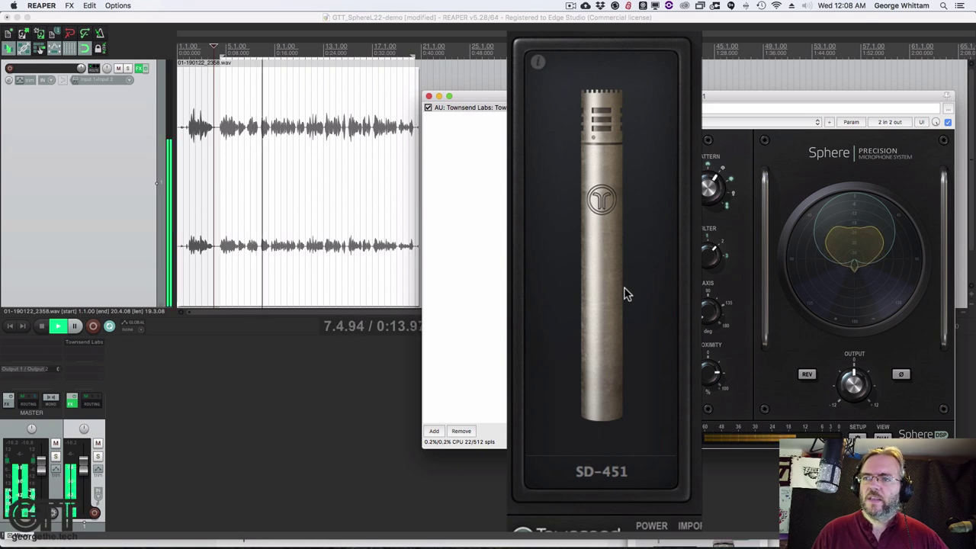
{"action": "left_click", "coordinate": [624, 294]}
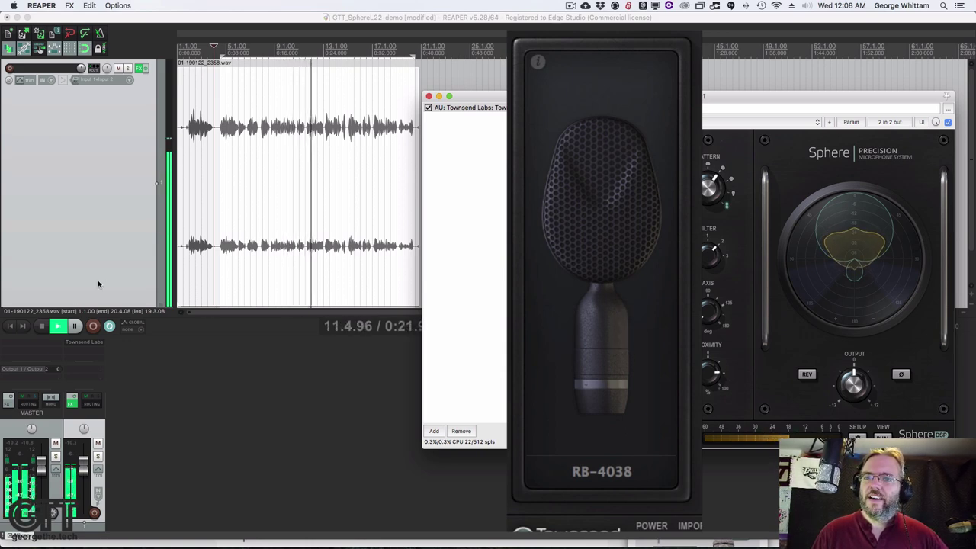
{"action": "left_click", "coordinate": [76, 326]}
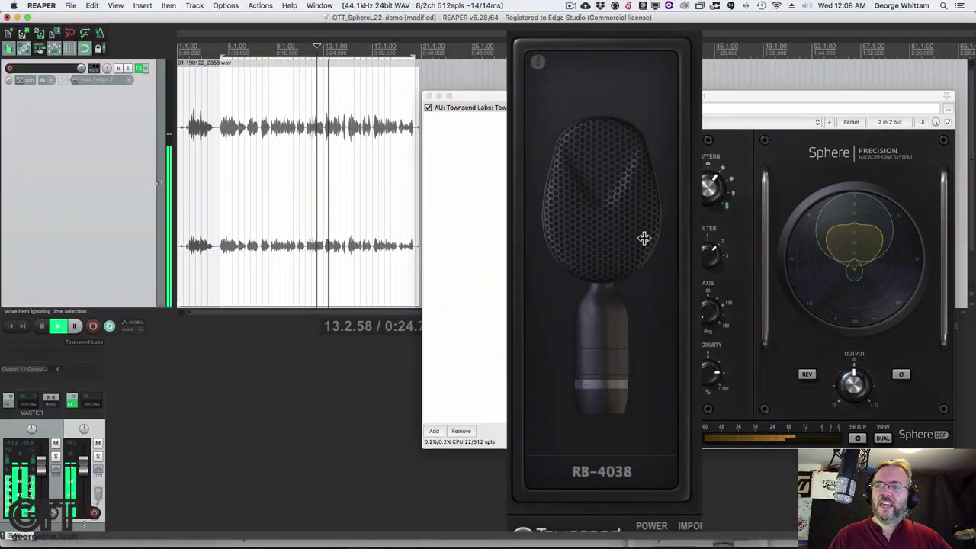
- Audition the RB-77DX Satin and RB-77DX Umber ribbon models during playback, and switch to DN-57
{"action": "left_click_drag", "start_coordinate": [641, 224], "coordinate": [641, 245]}
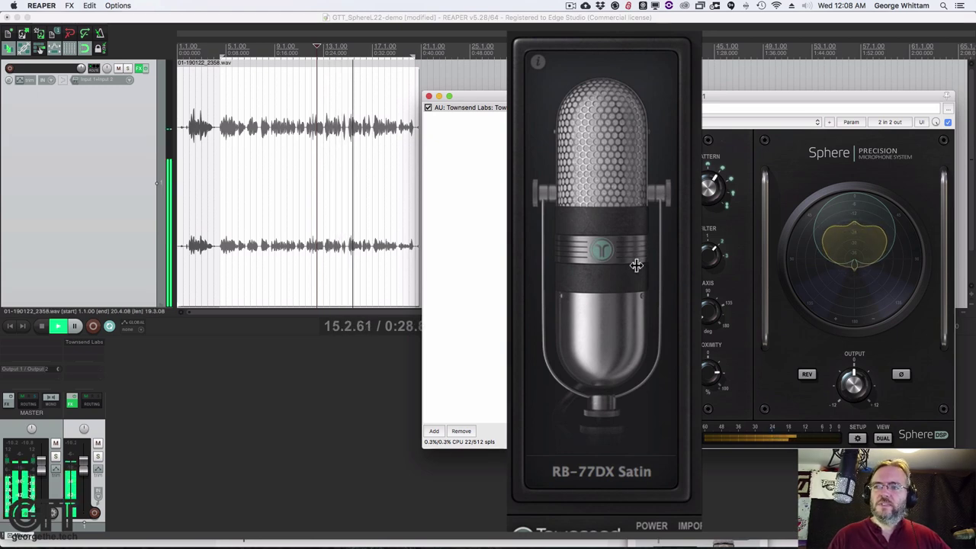
{"action": "left_click_drag", "start_coordinate": [636, 264], "coordinate": [640, 282]}
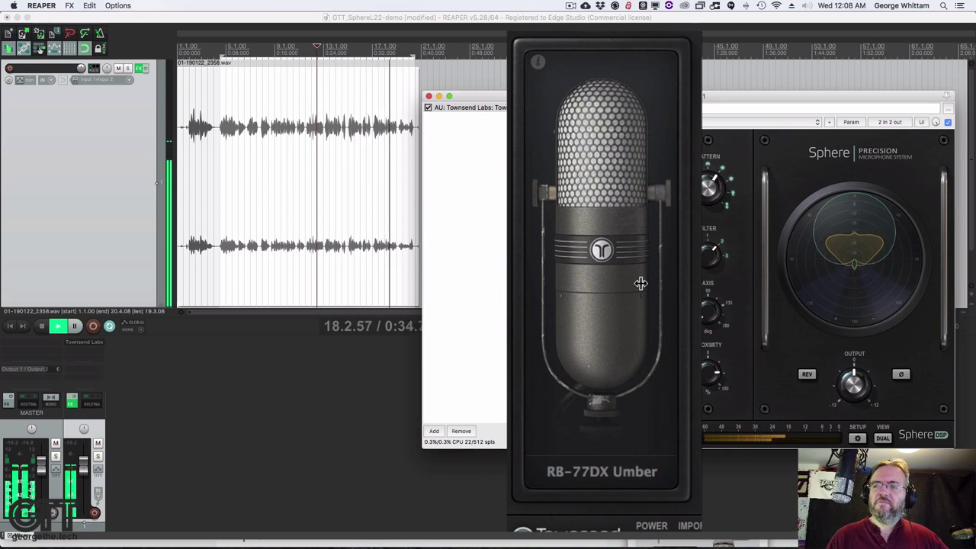
{"action": "scroll", "coordinate": [640, 283], "scroll_direction": "down", "scroll_amount": 1}
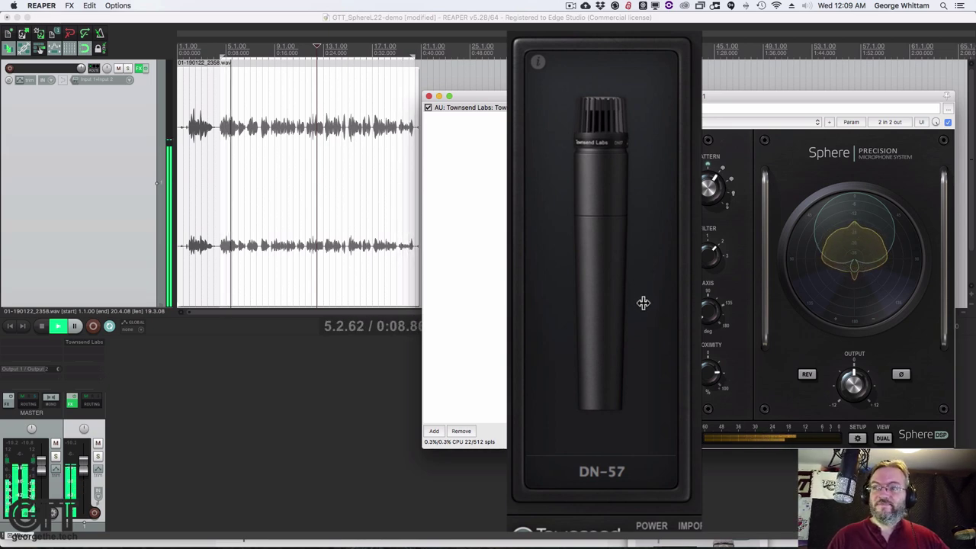
- Audition the DN-7 microphone model on the looping take and switch to Sphere Linear
{"action": "scroll", "coordinate": [637, 301], "scroll_direction": "down", "scroll_amount": 1}
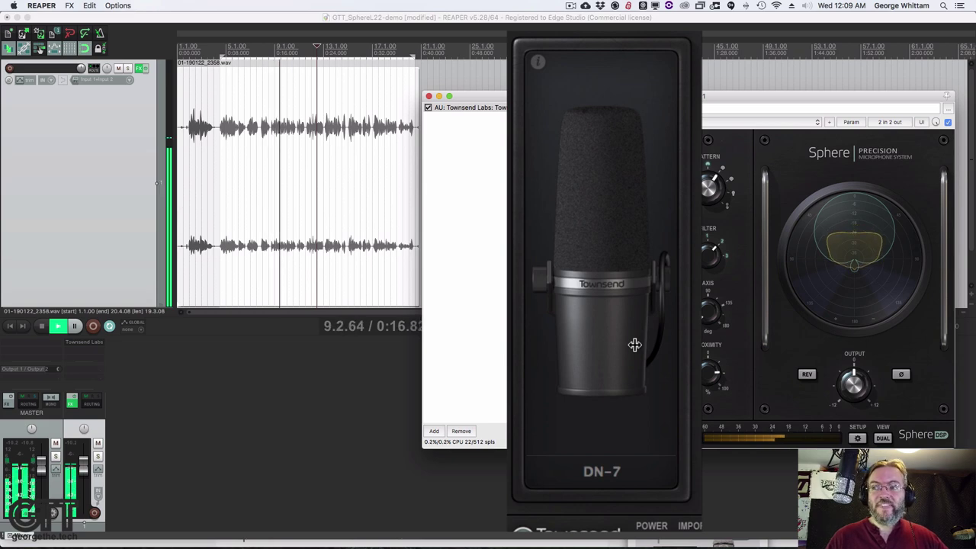
{"action": "left_click", "coordinate": [634, 345]}
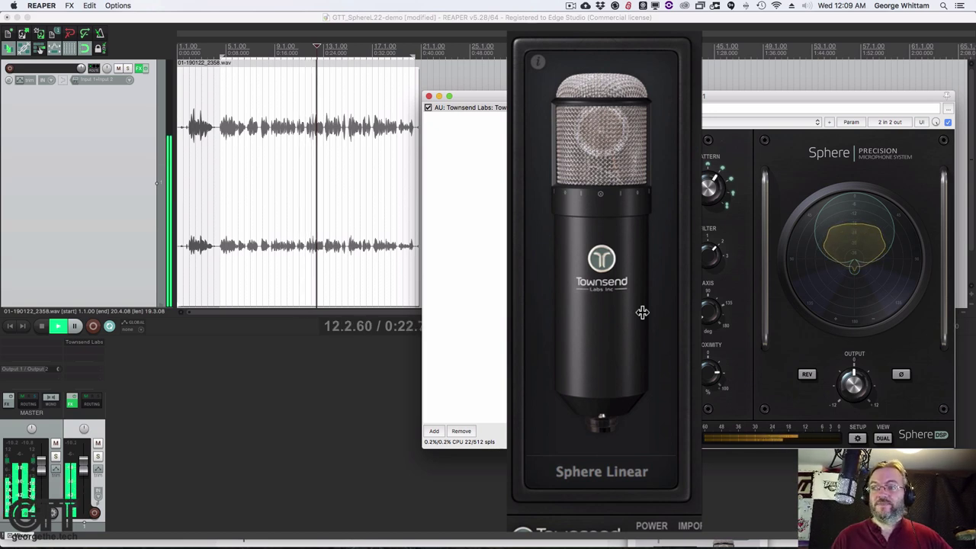
{"action": "left_click", "coordinate": [646, 272]}
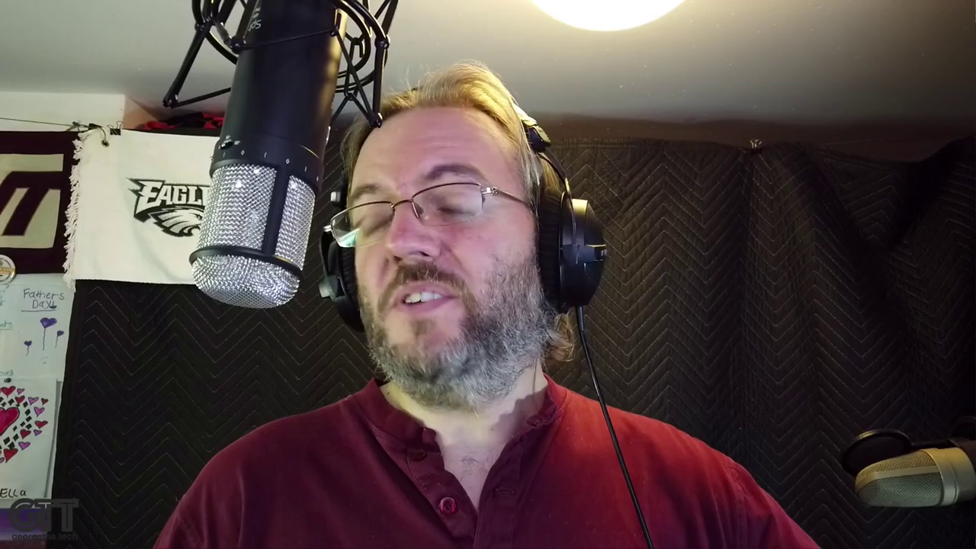